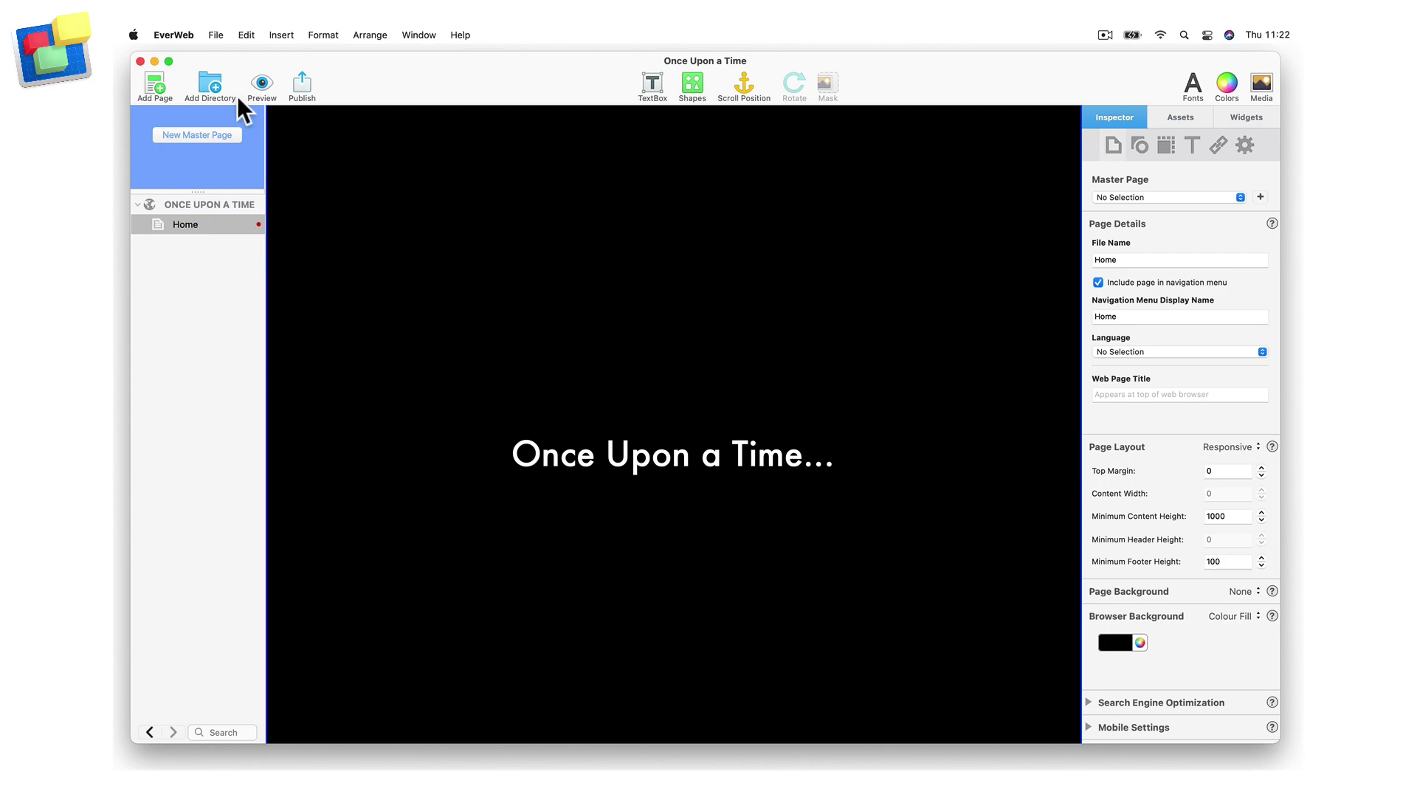
- Add a new Blank Responsive Home page to the site
left_click(154, 81)
left_click(383, 236)
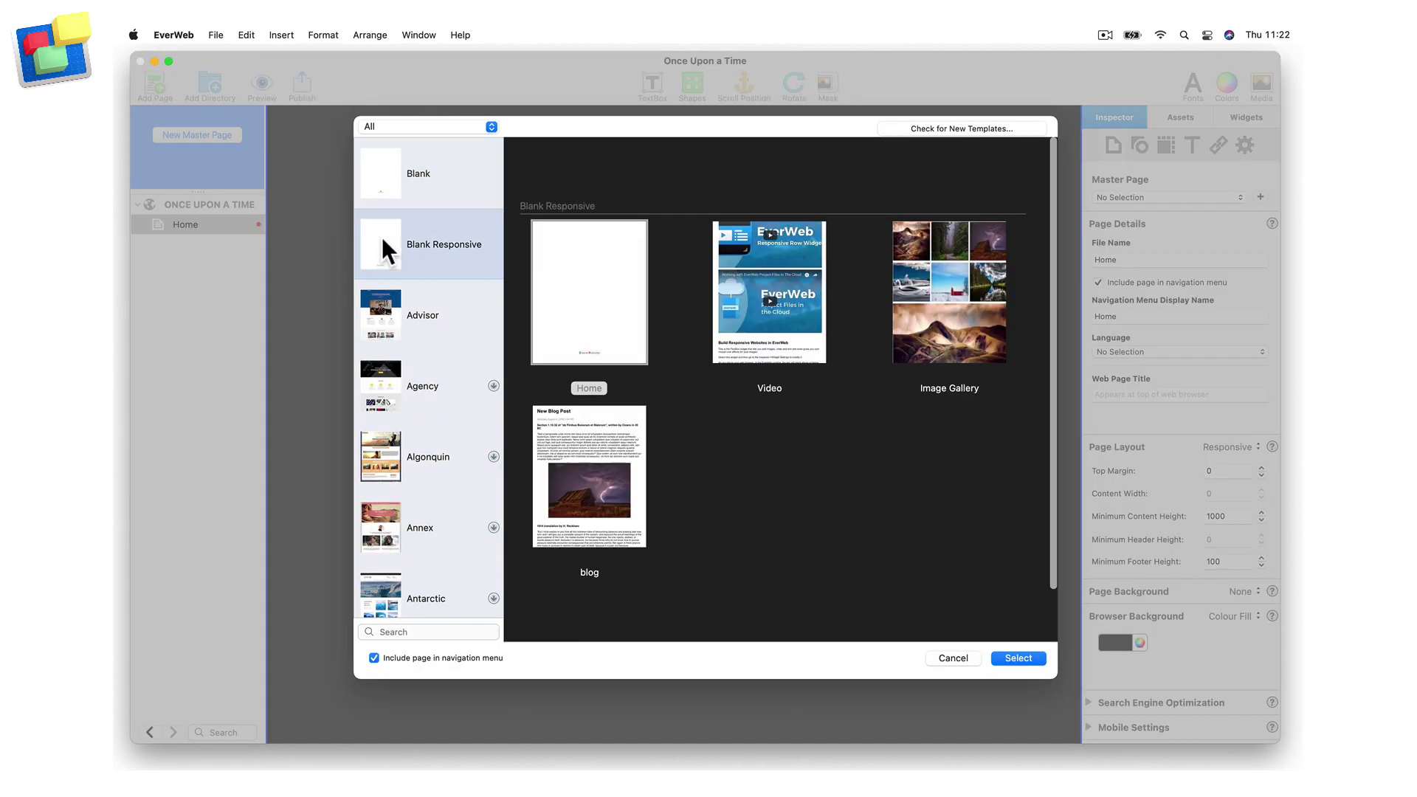
left_click(632, 334)
left_click(1018, 657)
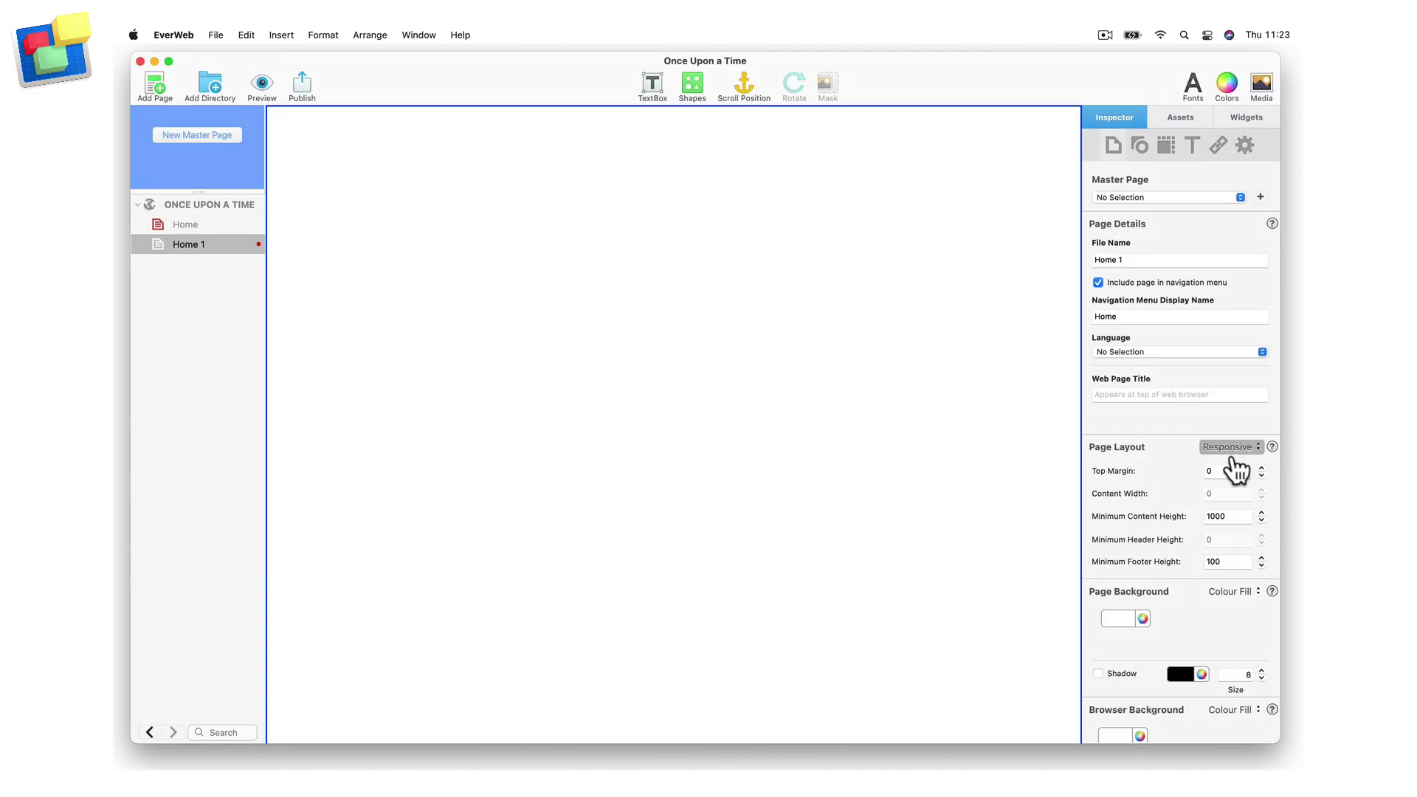
- Set the page background to None and the browser background colour to black
scroll(1169, 473, "down", 5)
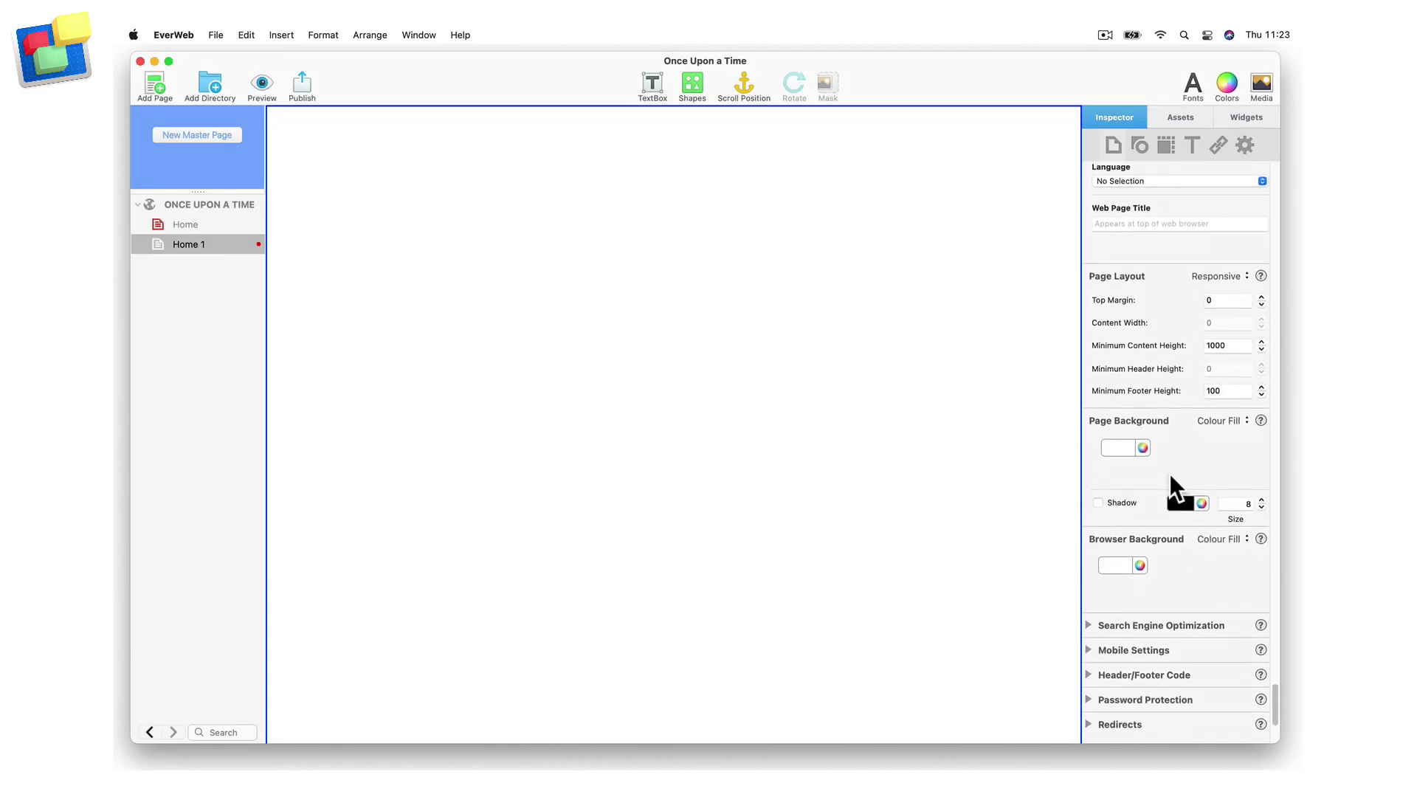
left_click(1210, 419)
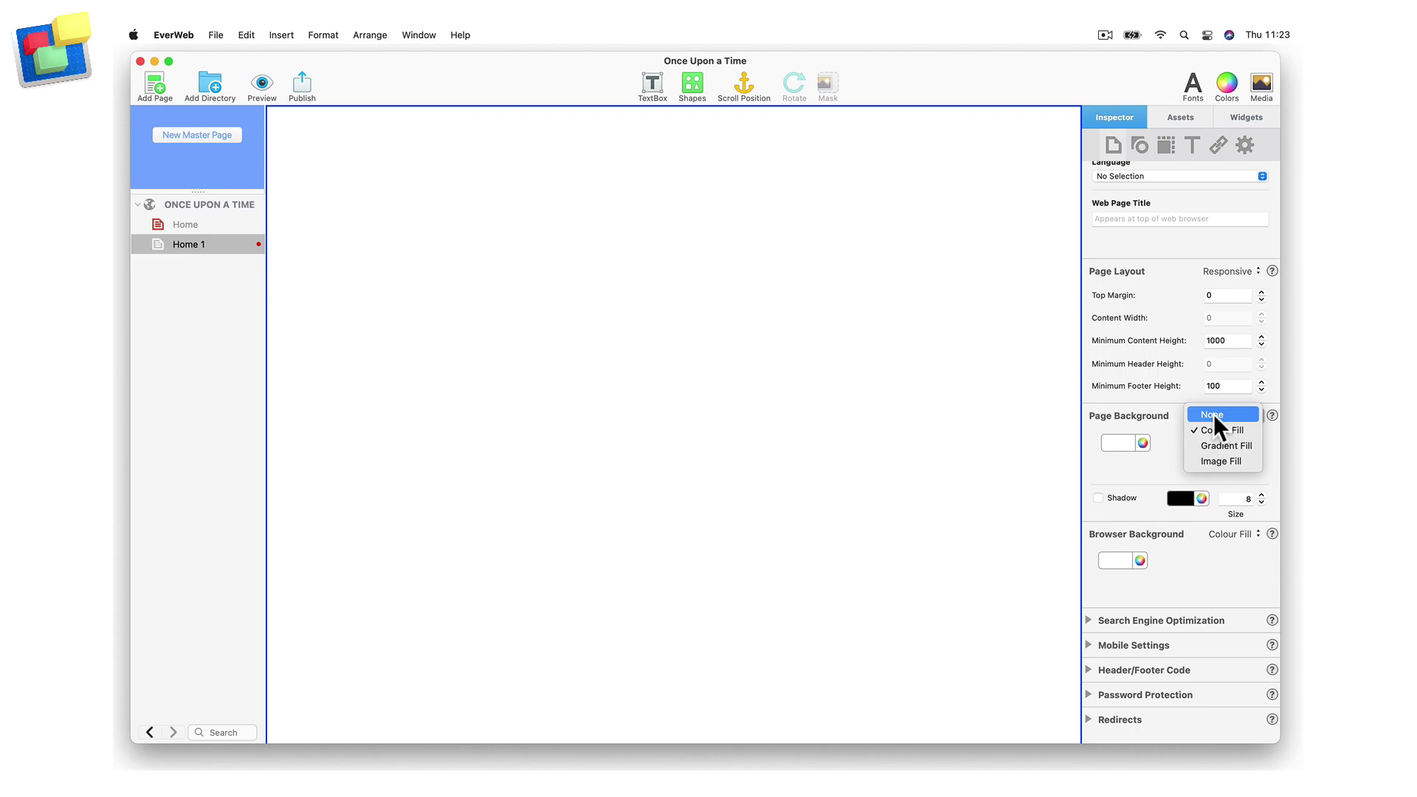
left_click(1234, 415)
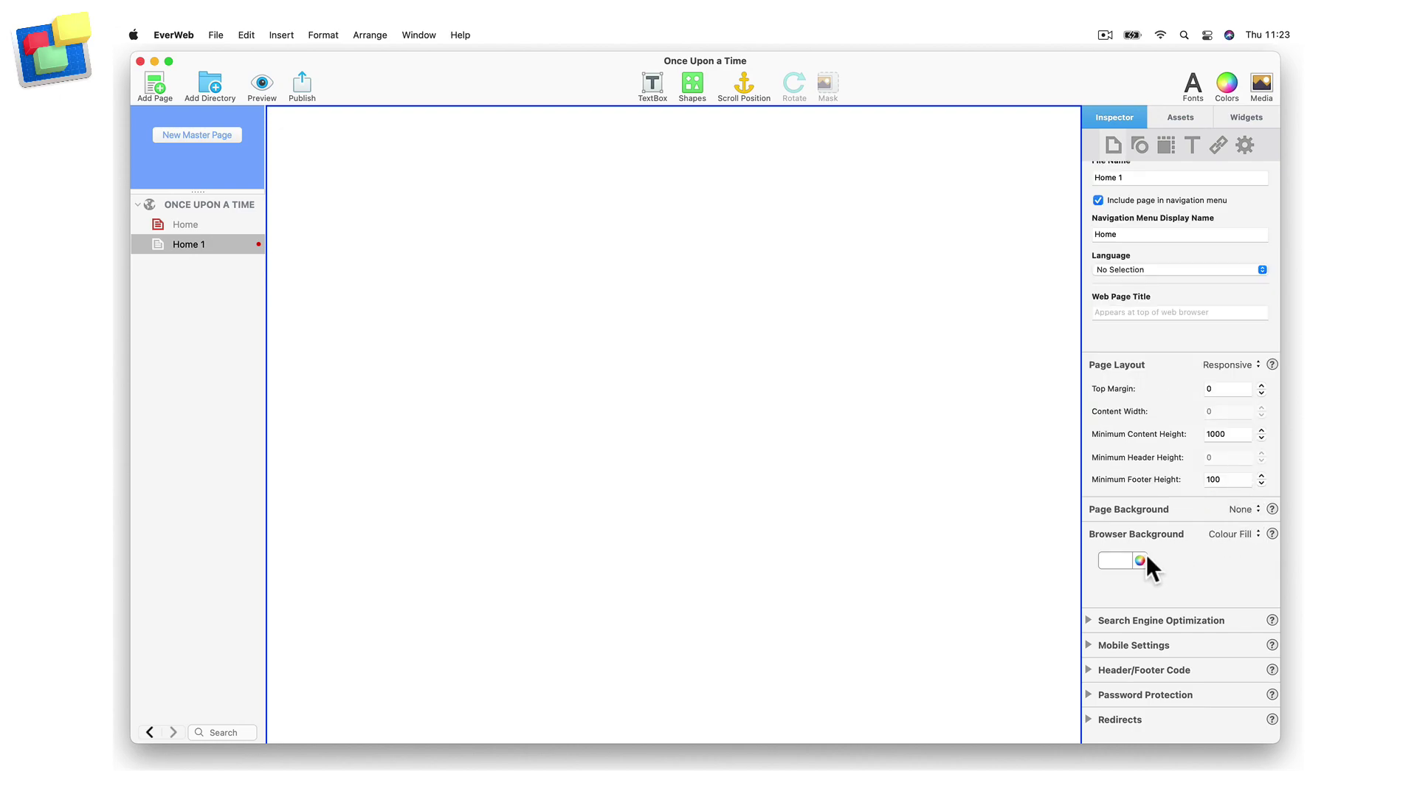
left_click(1124, 560)
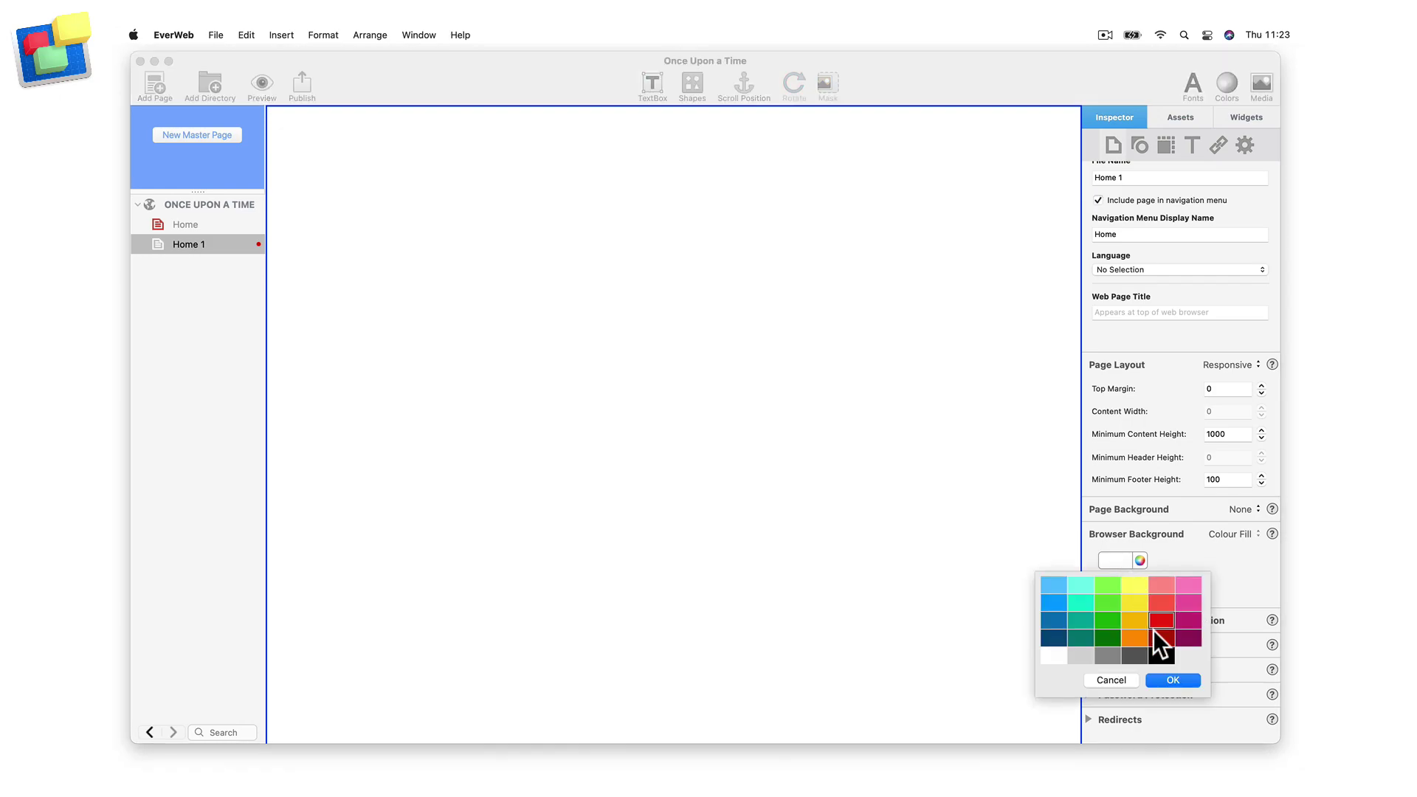
left_click(1160, 654)
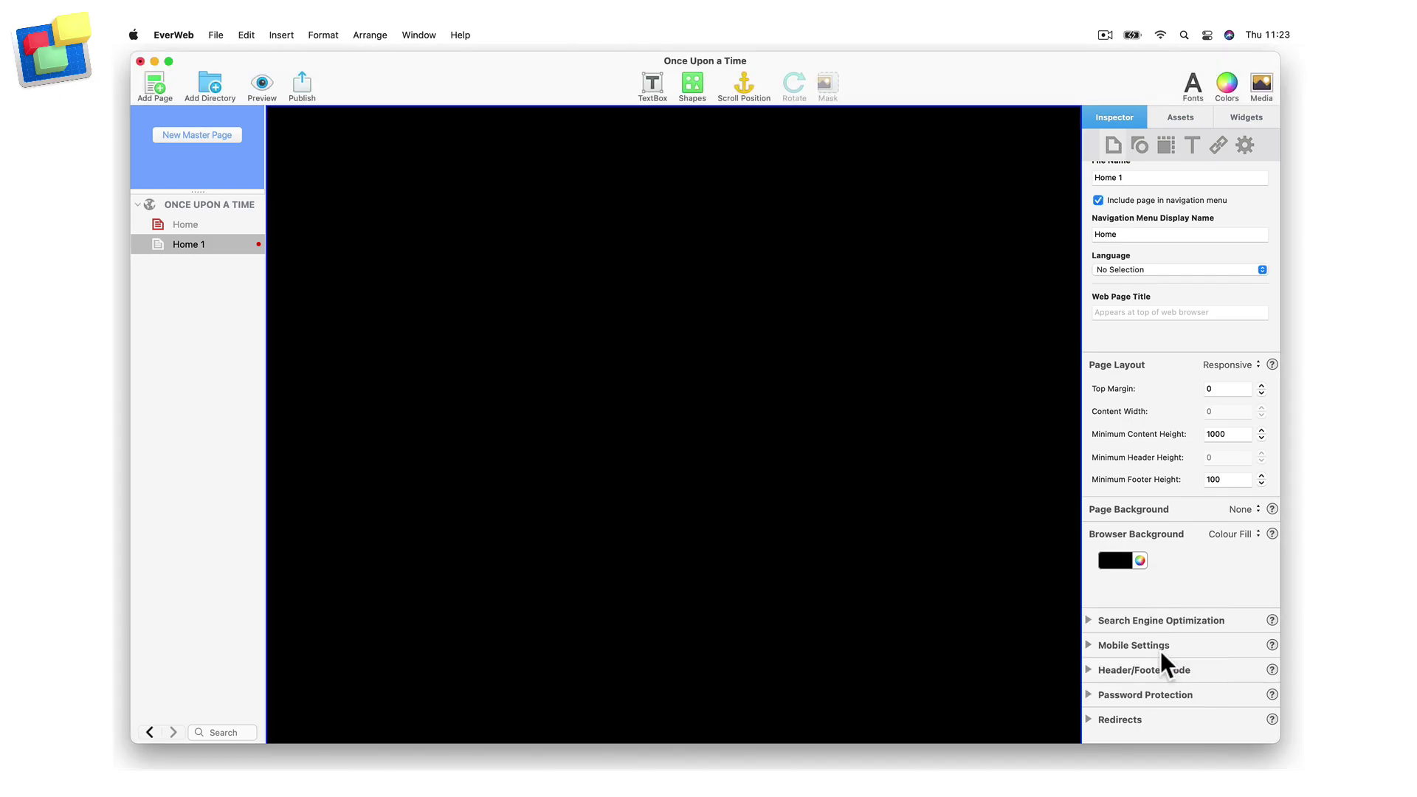
- Add a text box reading 'Once Upon a Time…' and colour its text Snow white
left_click(650, 85)
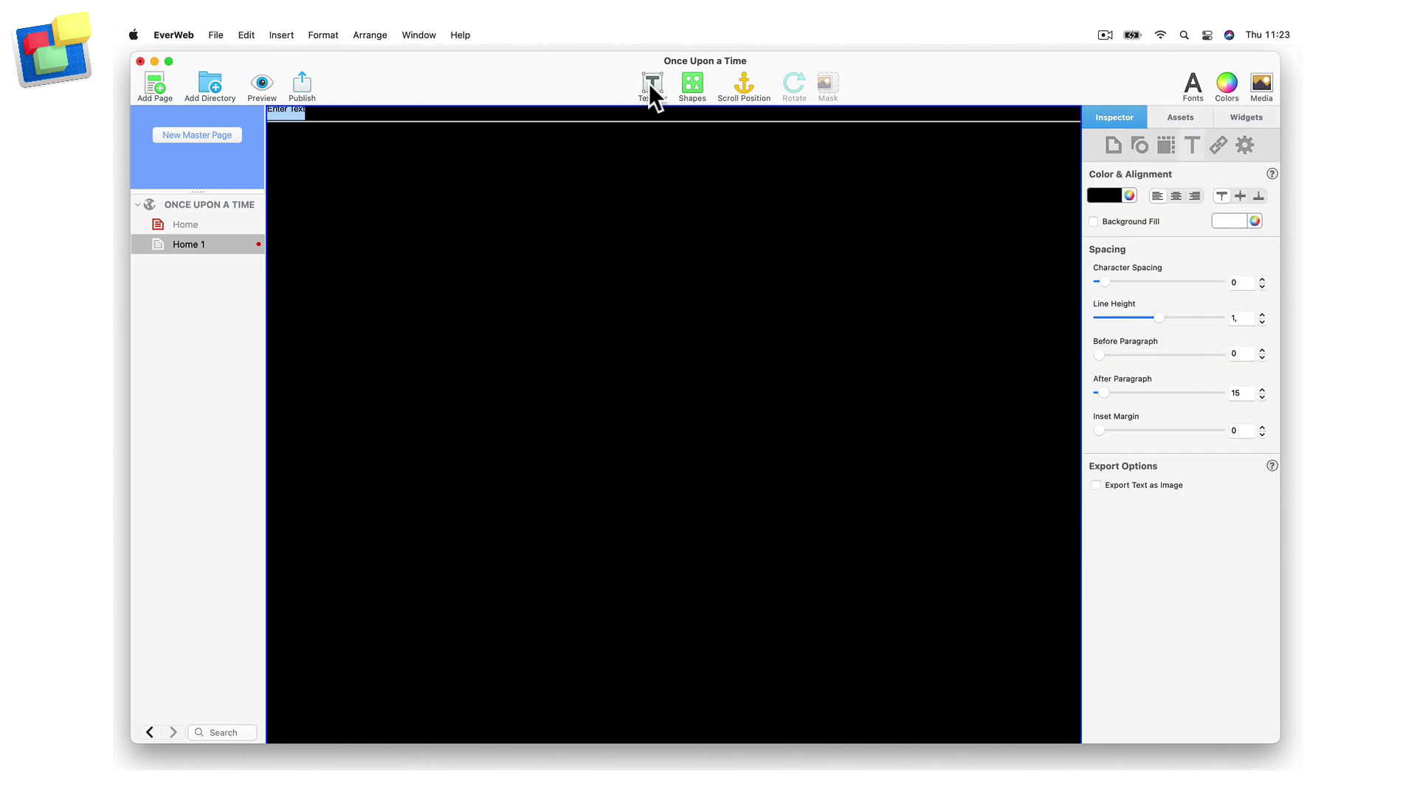
key("BackSpace")
key("super+a")
key("super+t")
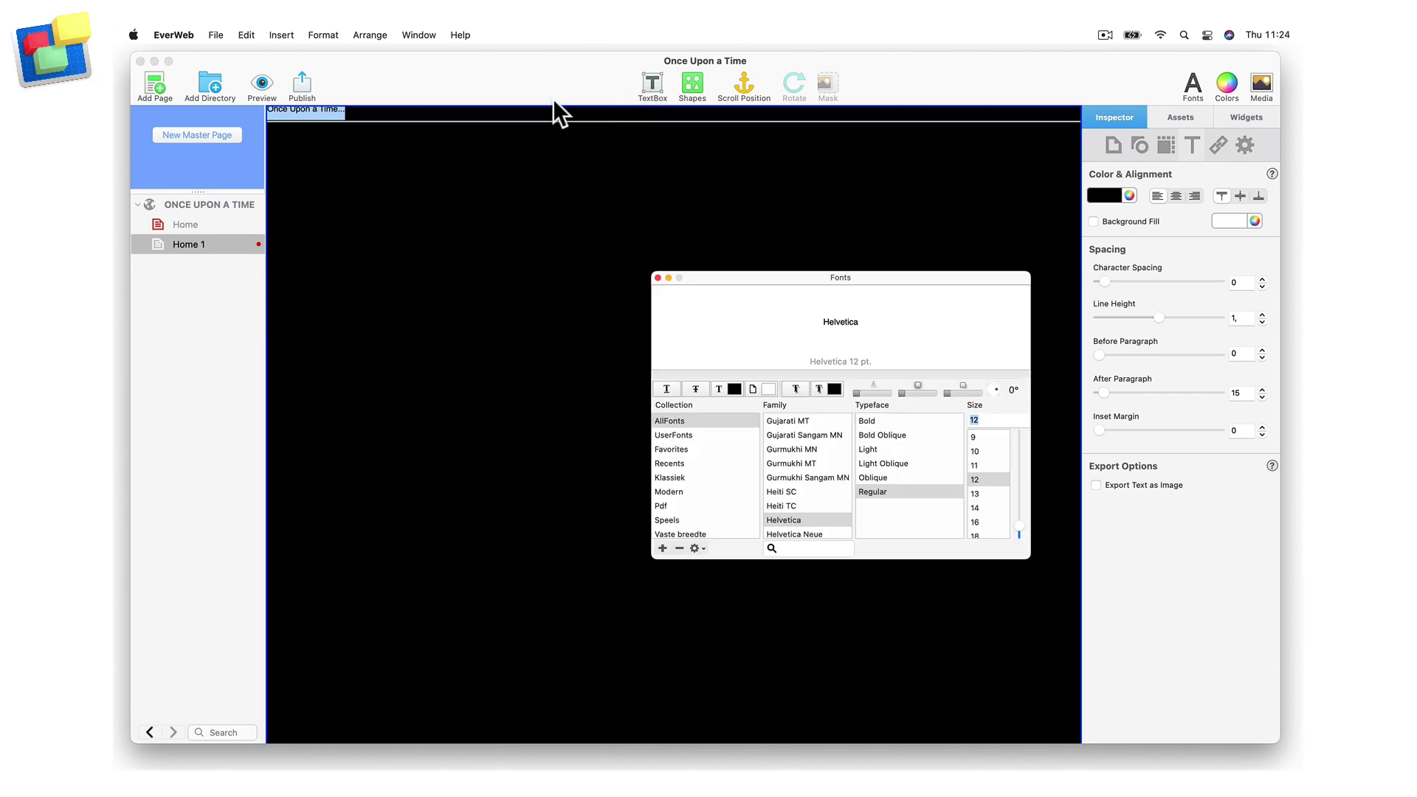
left_click(737, 386)
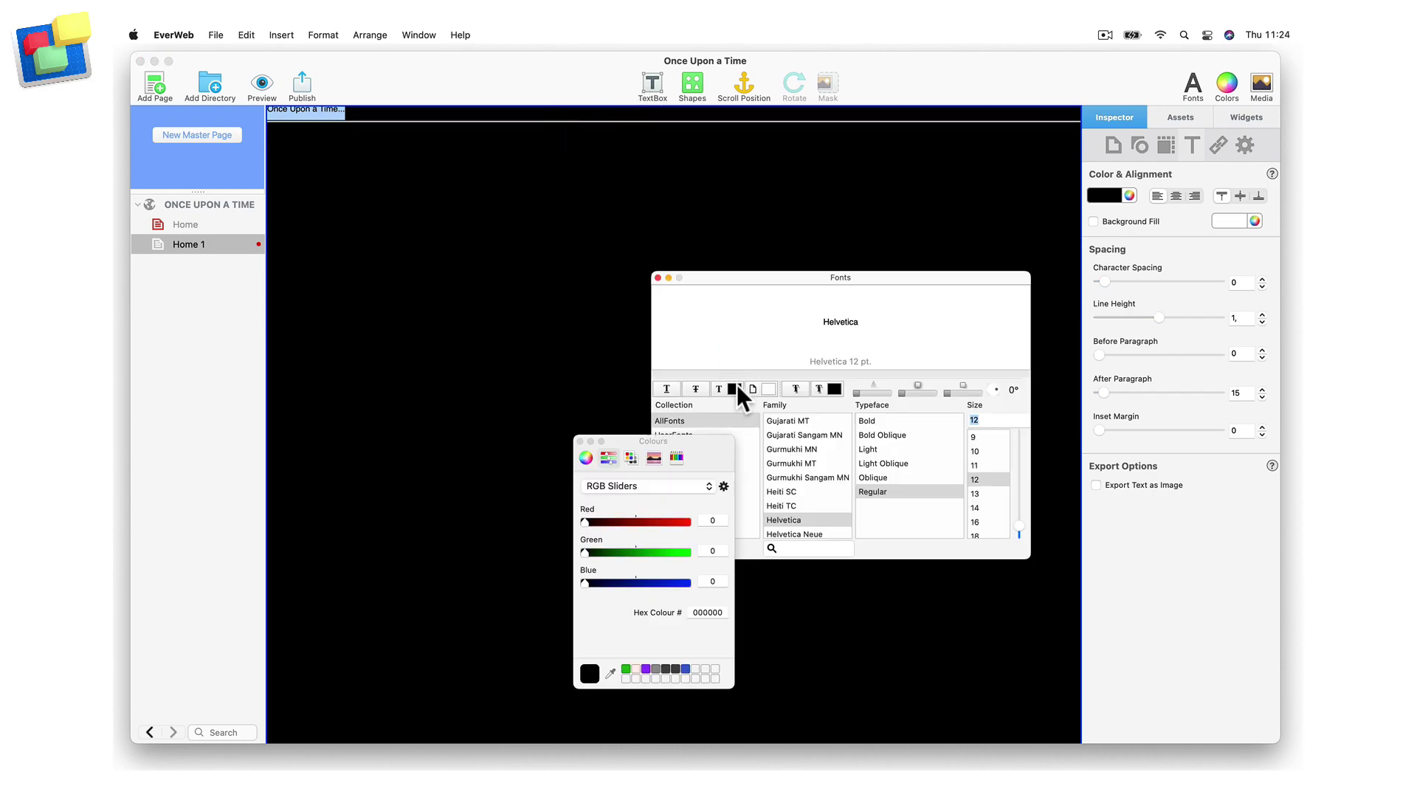
left_click(677, 456)
left_click(728, 529)
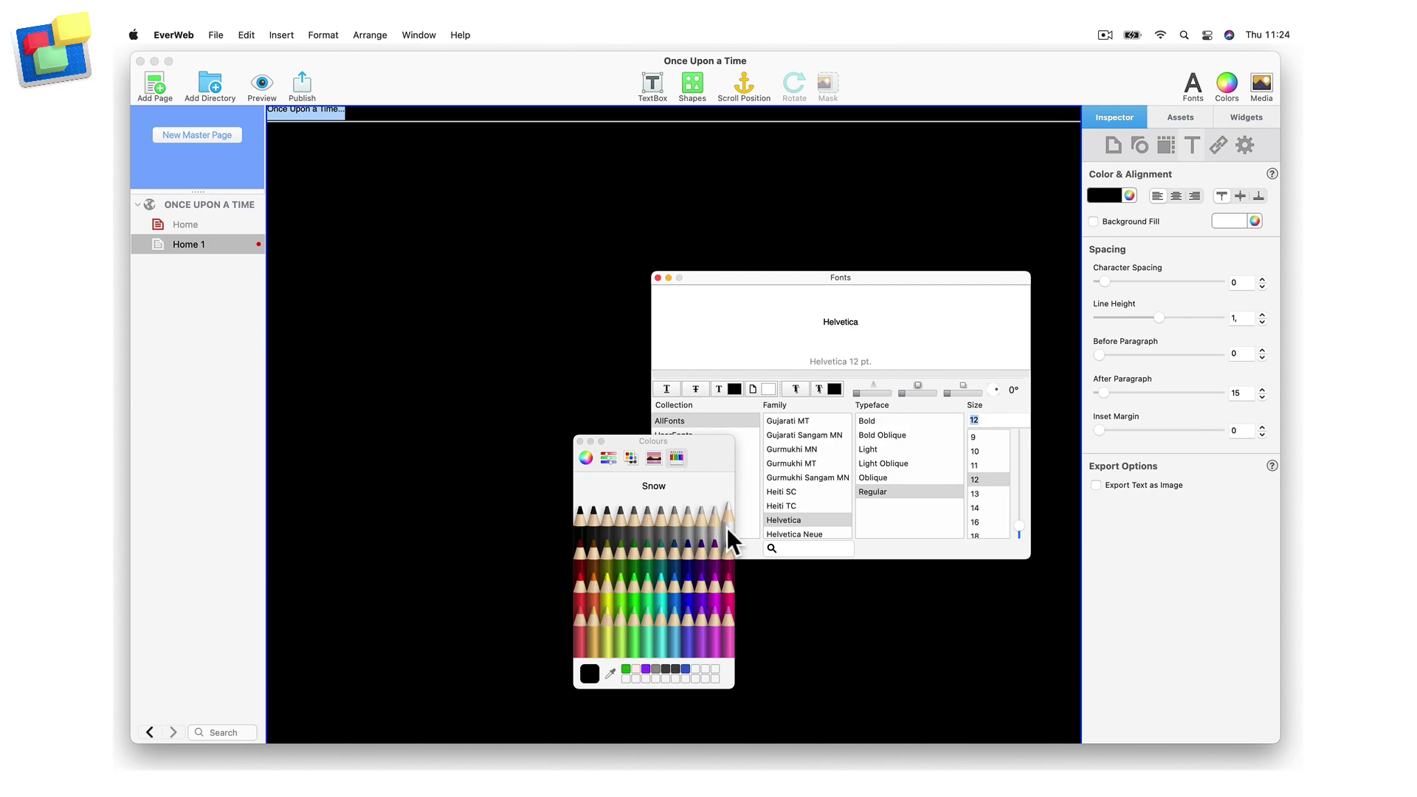
left_click(580, 441)
- Set the title font to Futura Medium at 48 pt
left_click(779, 548)
type("futur")
left_click(800, 419)
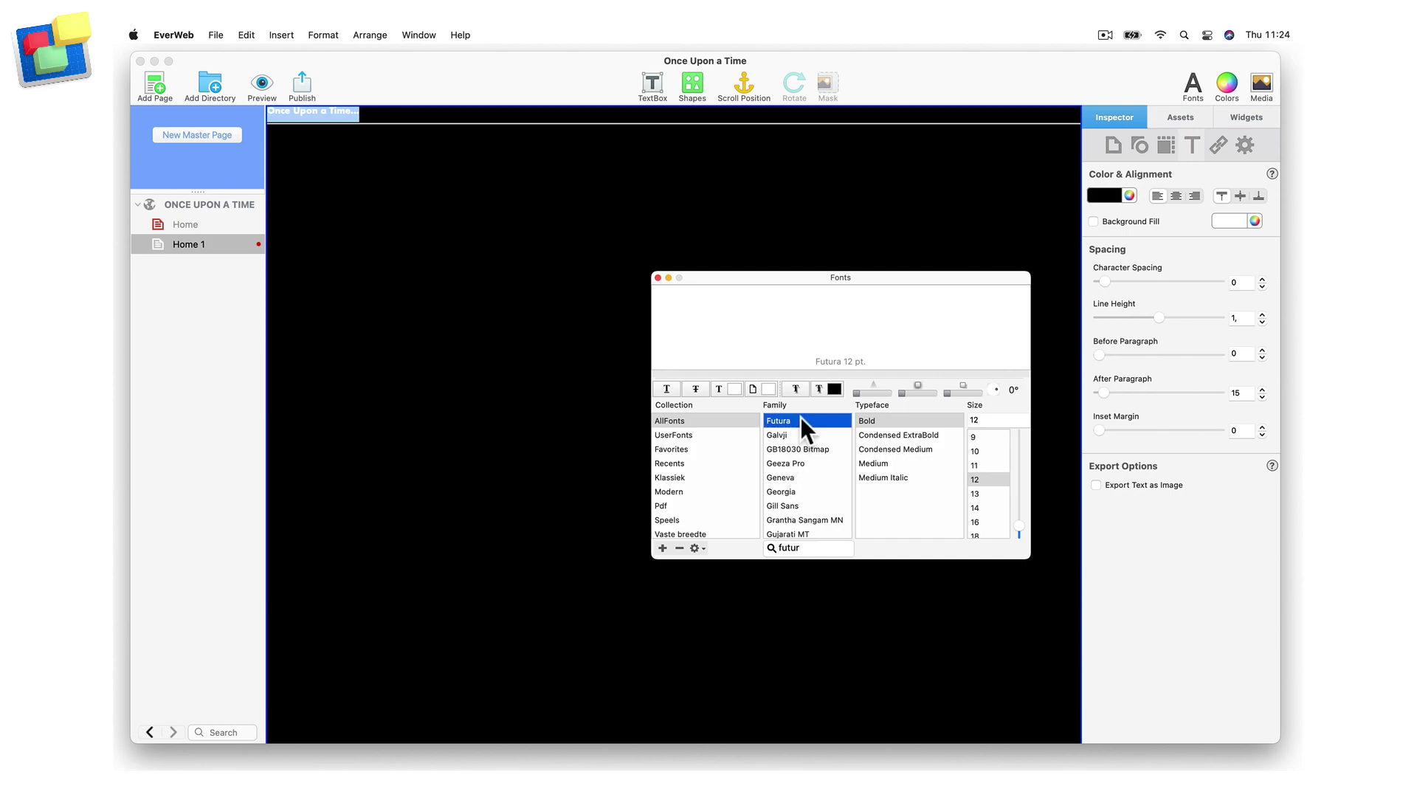
left_click(905, 461)
scroll(990, 498, "down", 3)
left_click(989, 503)
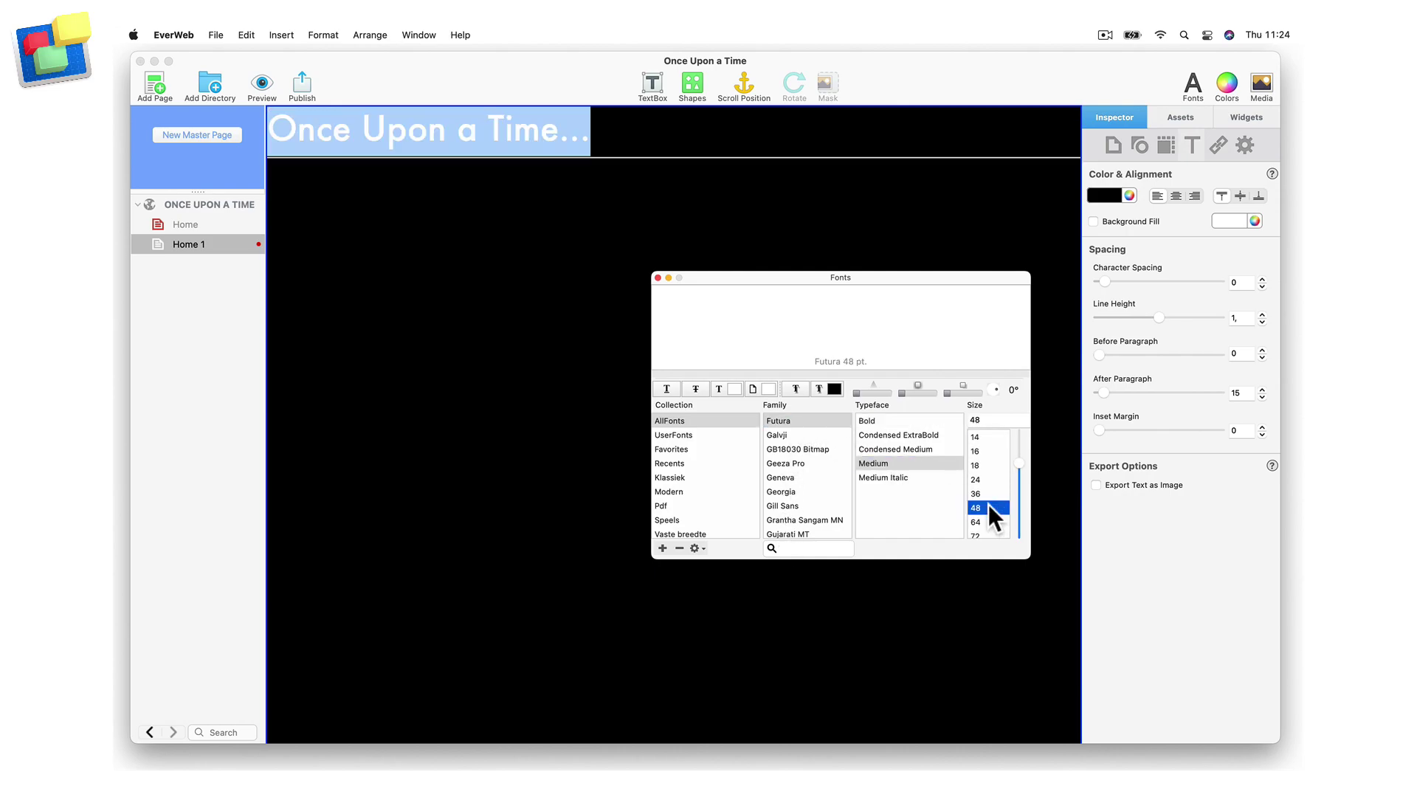
key("super+w")
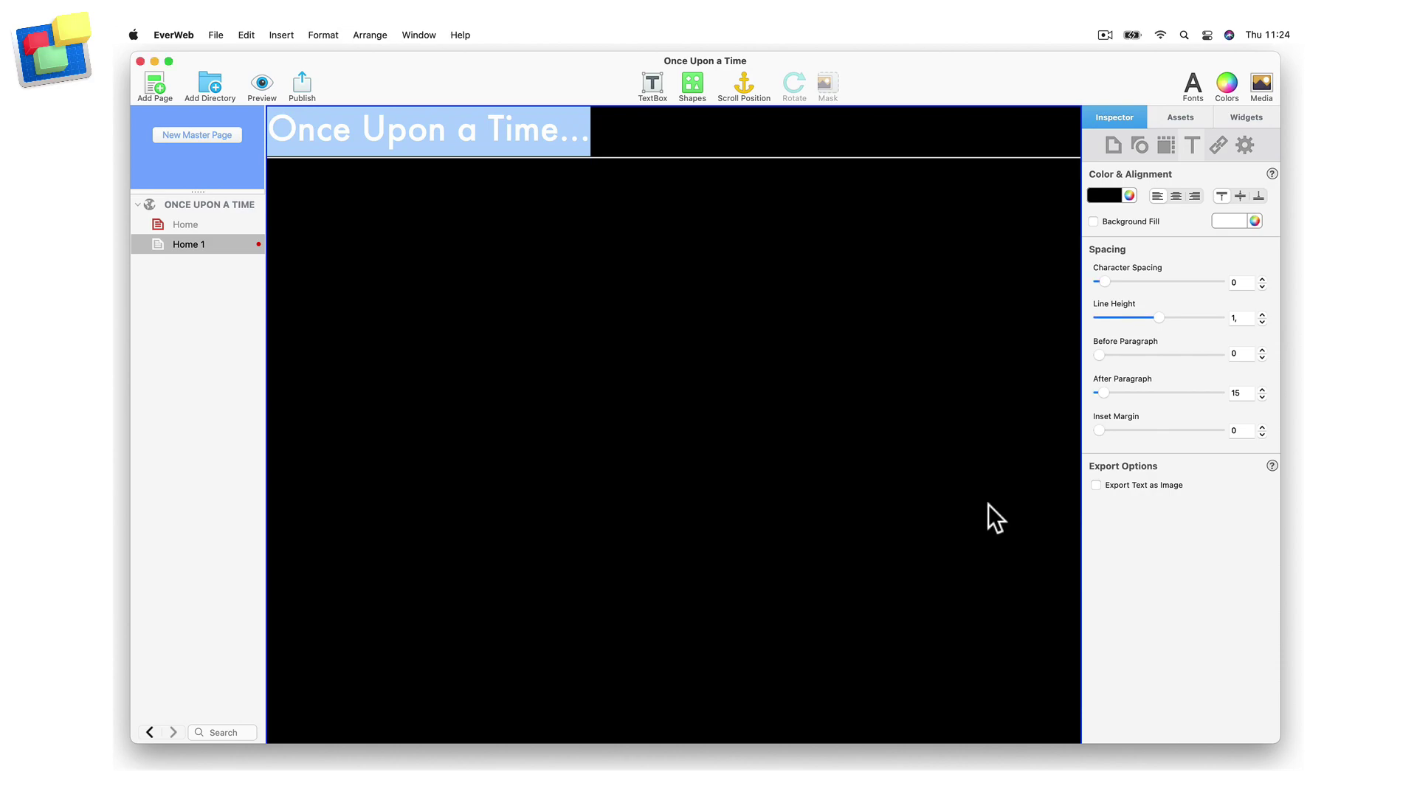
- Centre the title and add an empty line above it
left_click(1176, 195)
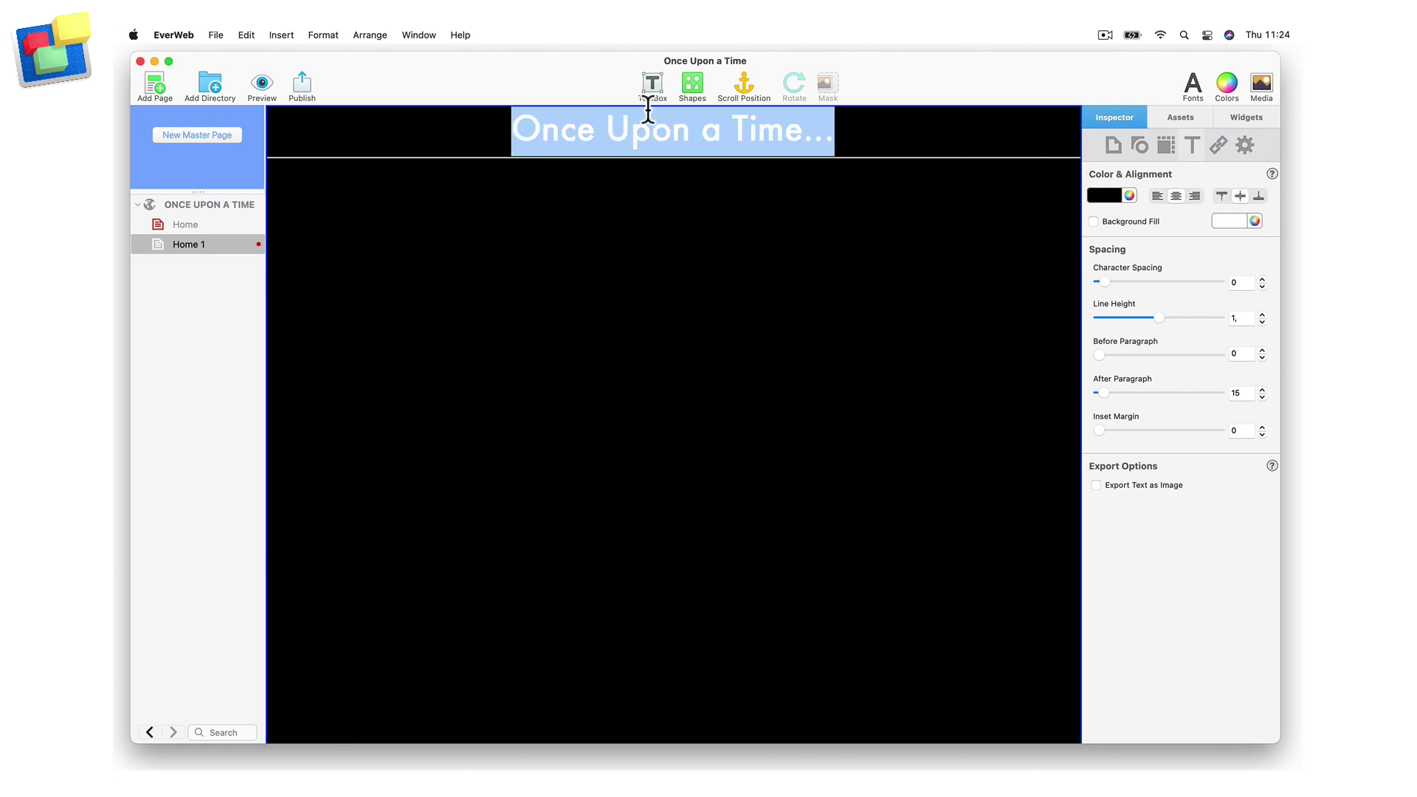
left_click(515, 131)
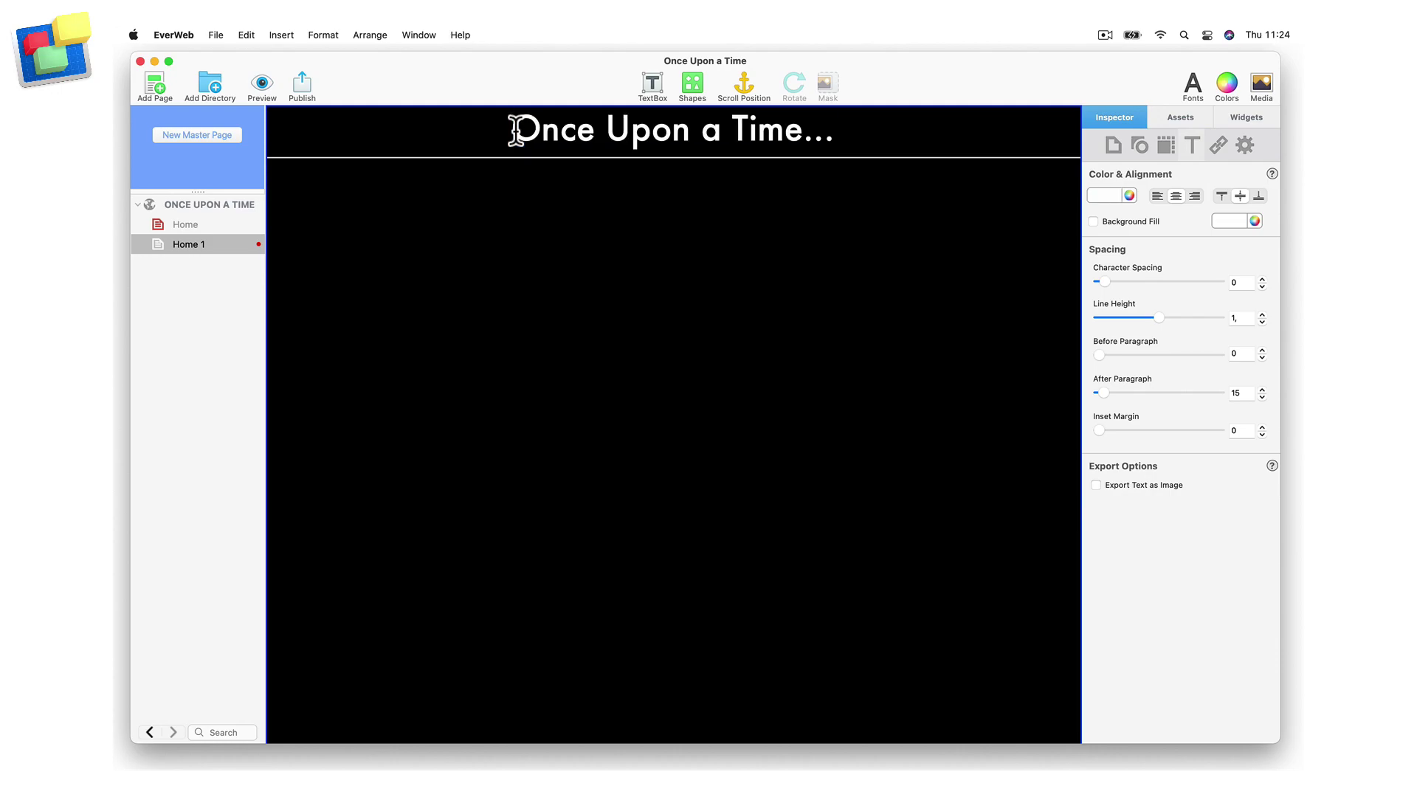
key("Return")
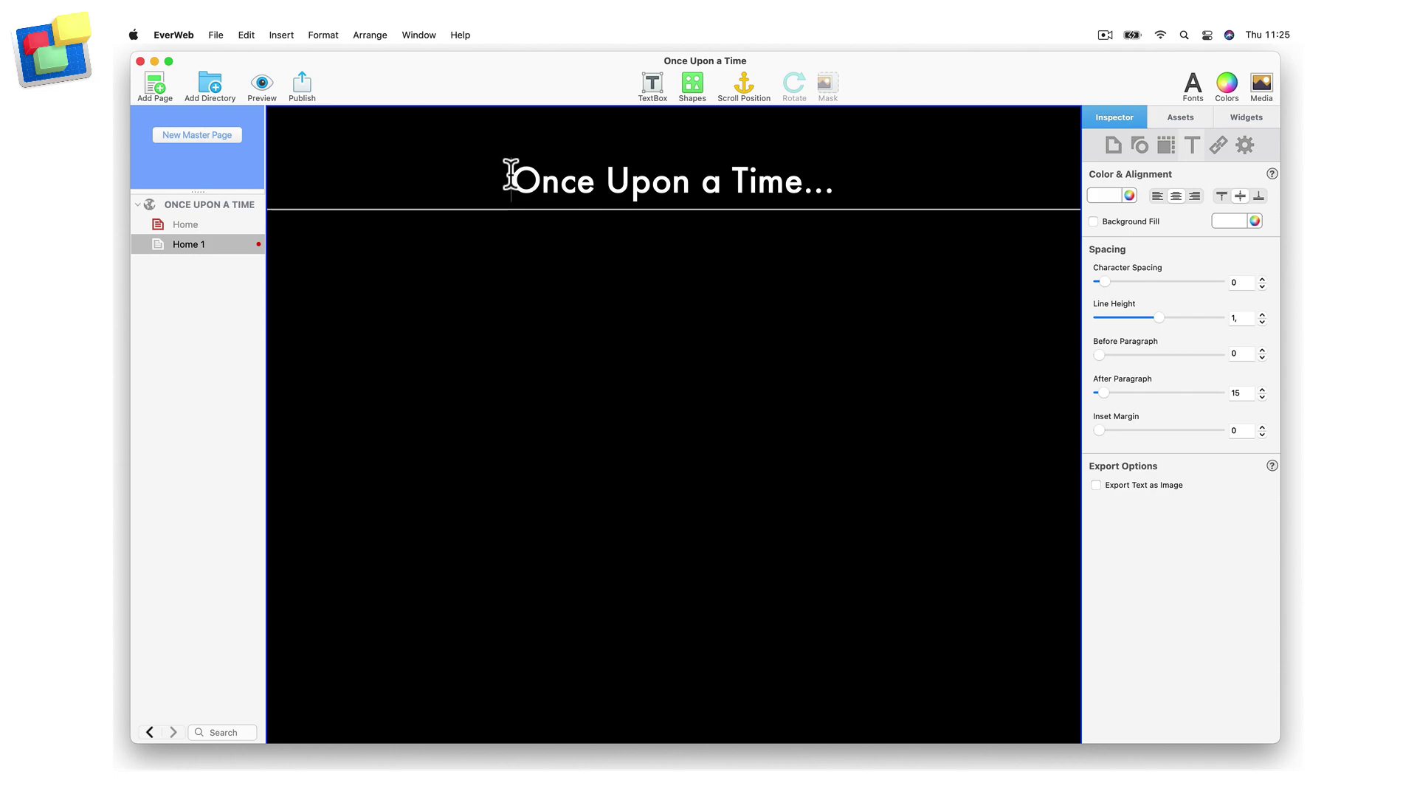
key("Escape")
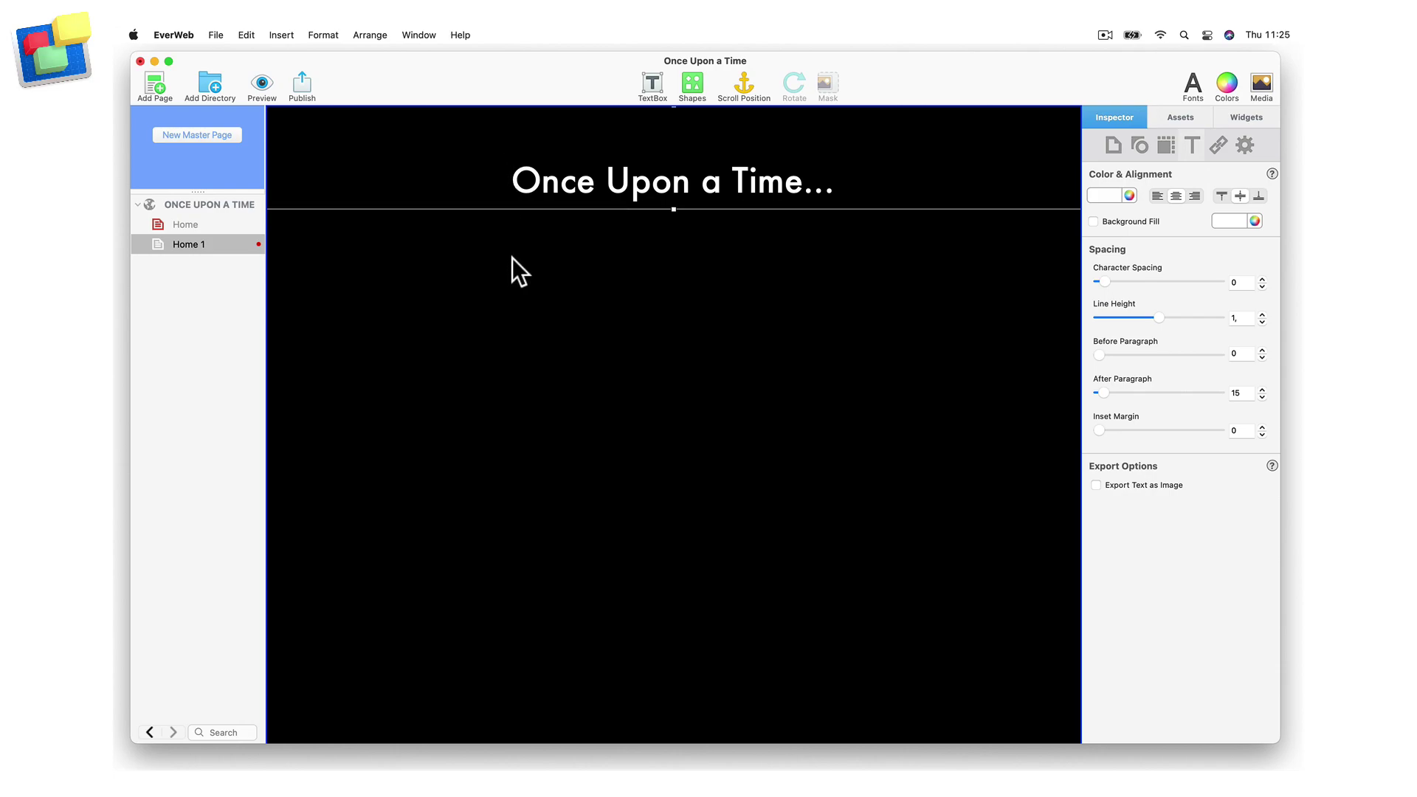
- Copy the title box and paste four copies down the page
key("super+c")
key("super+v")
key("super+v")
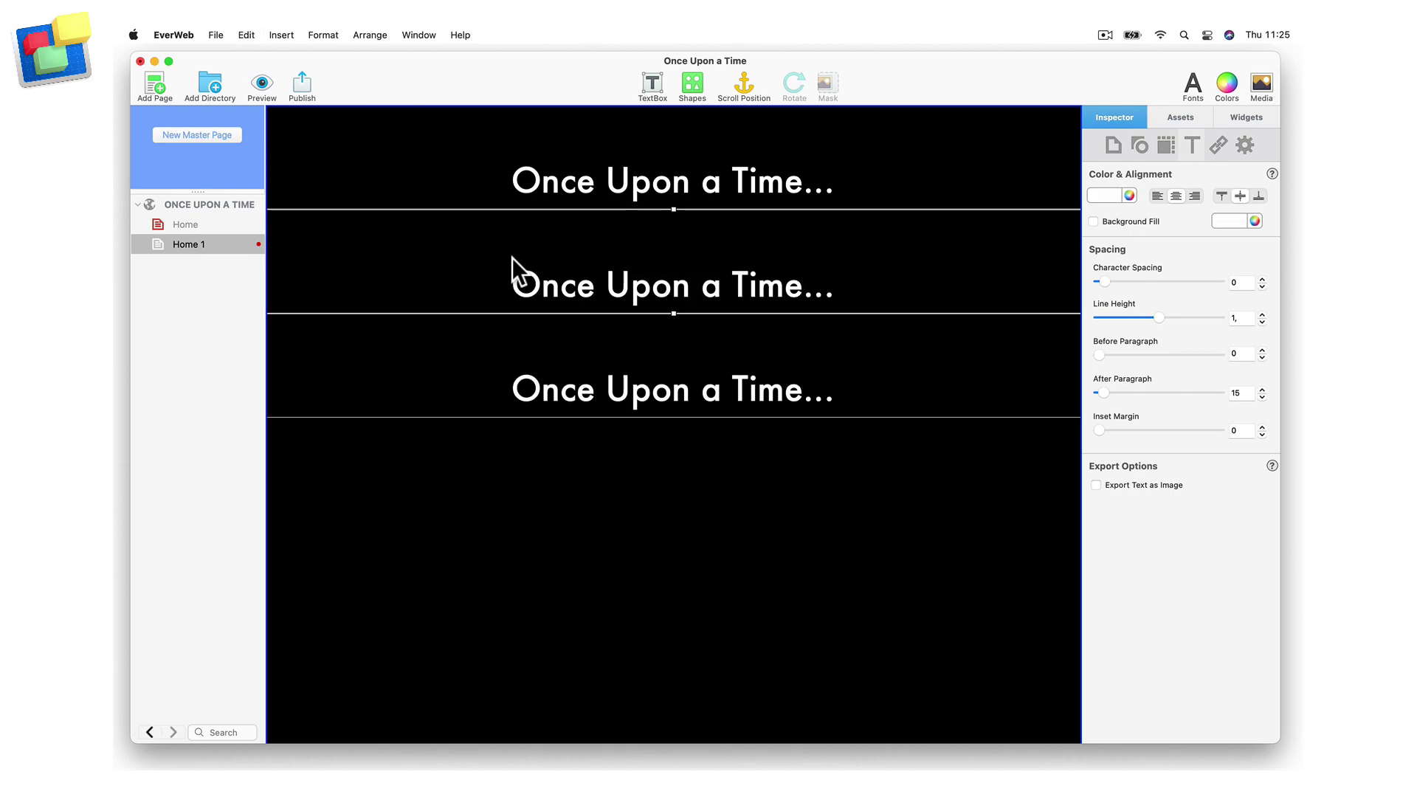
key("super+v")
key("super+v")
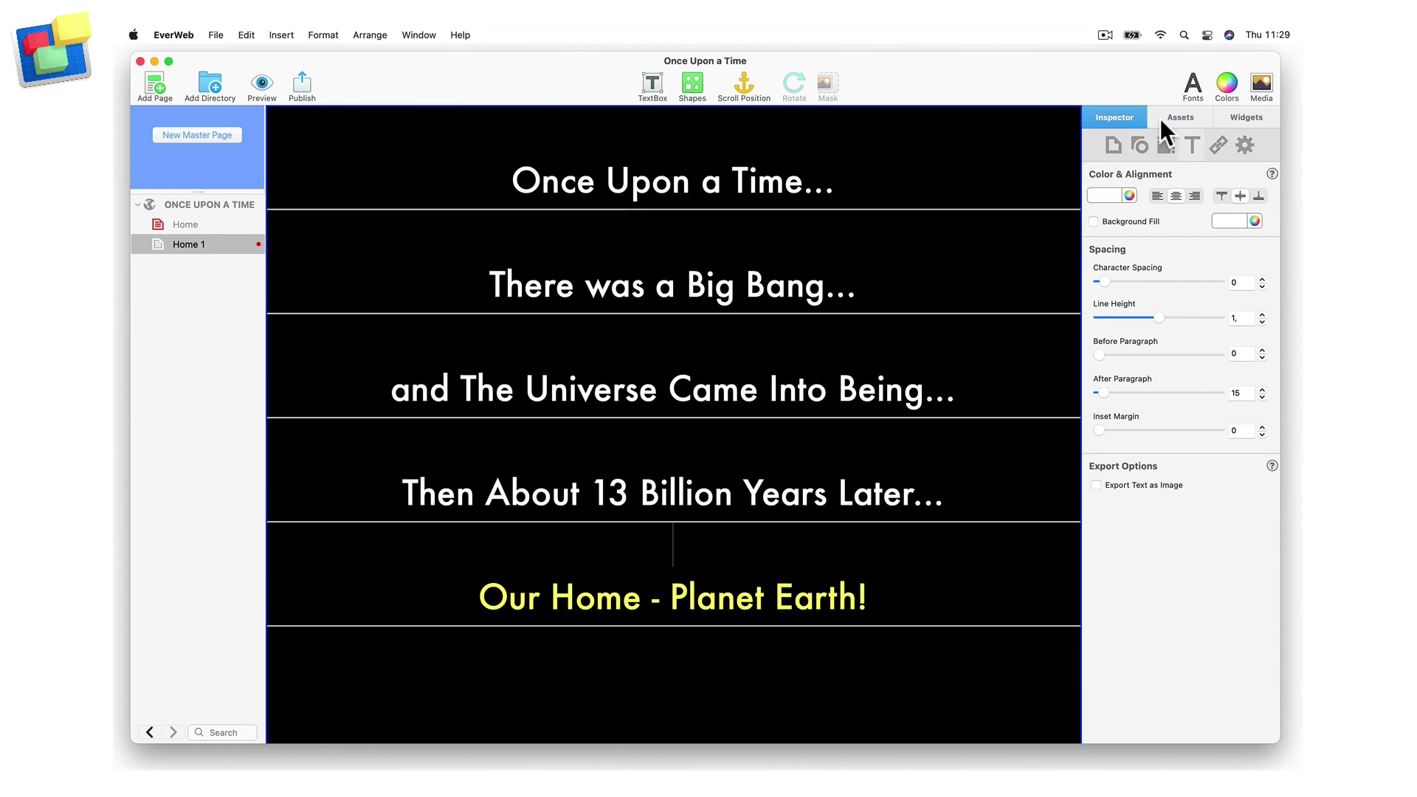
- Search the free stock photos for 'big bang'
left_click(1183, 117)
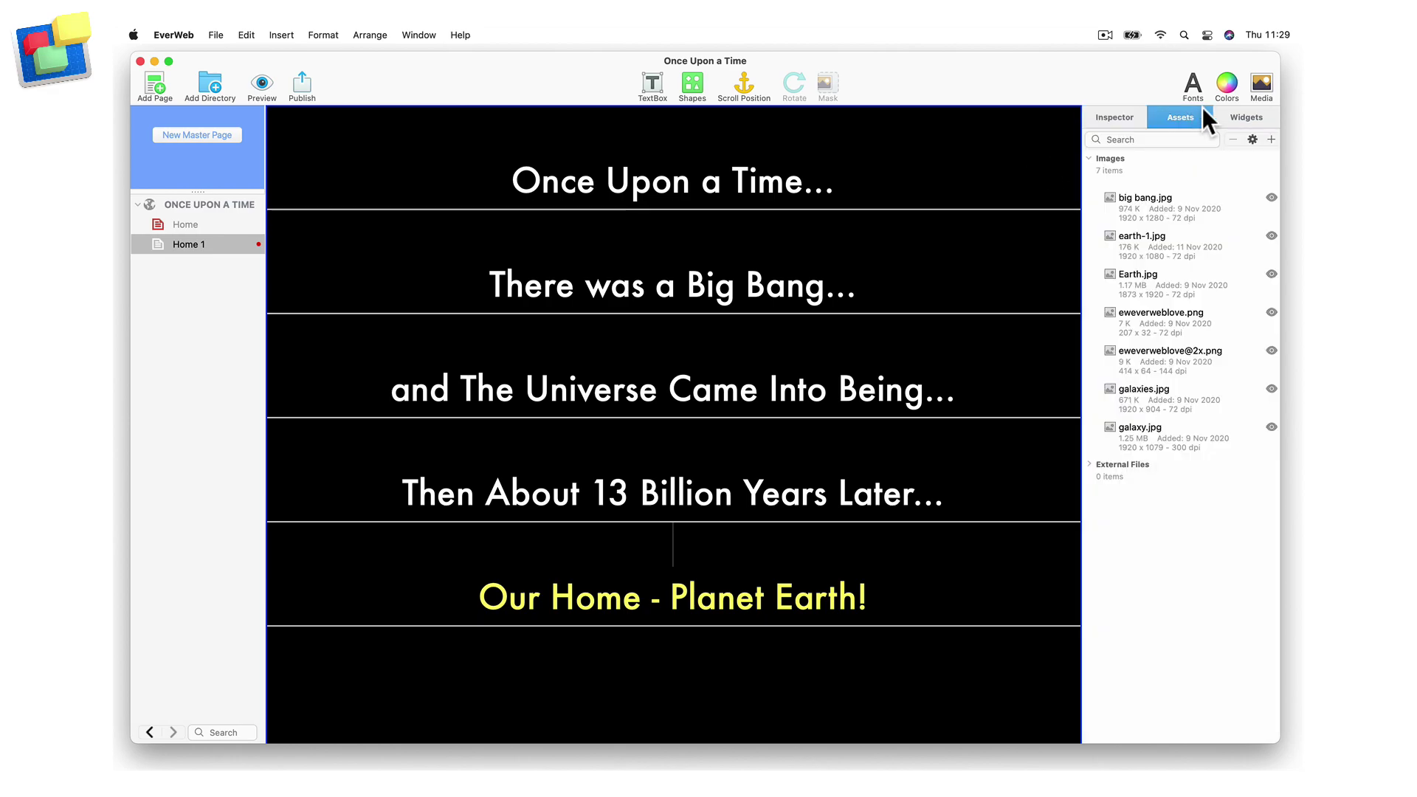
left_click(1258, 85)
left_click(1285, 118)
type("bi")
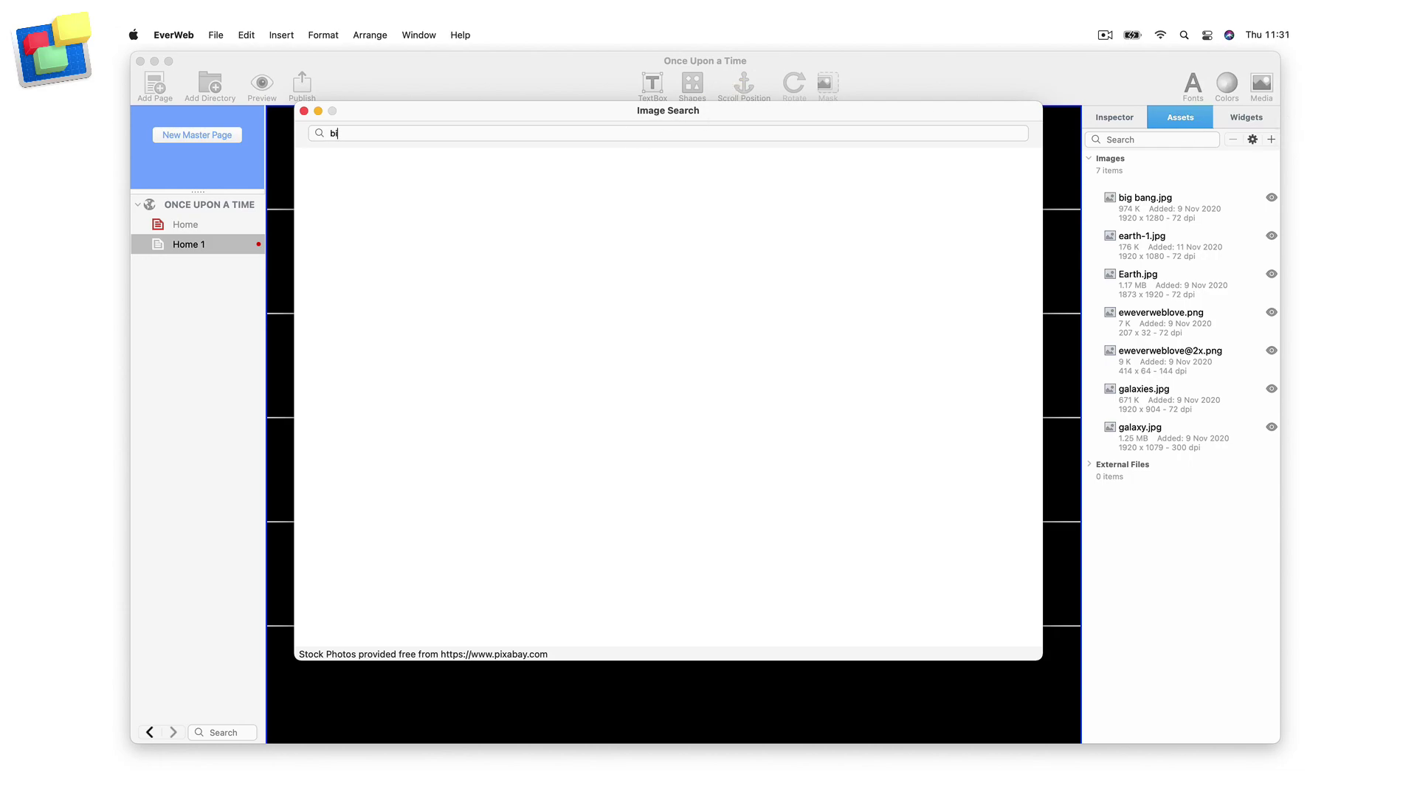
type("g bang")
key("Return")
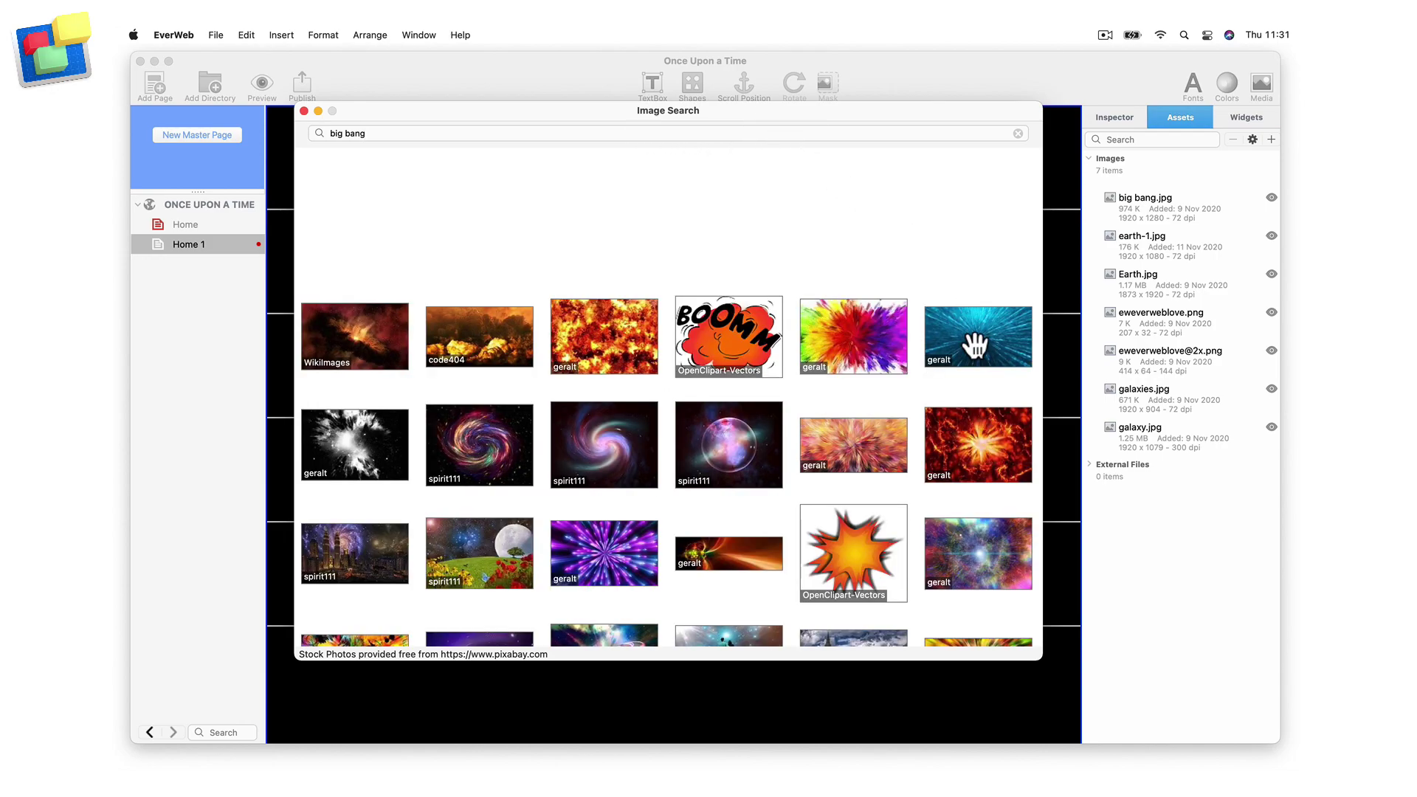
- Add a starburst photo, remove the duplicate big bang-1.jpg, and select the Big Bang text box
left_click_drag(974, 345, 1177, 198)
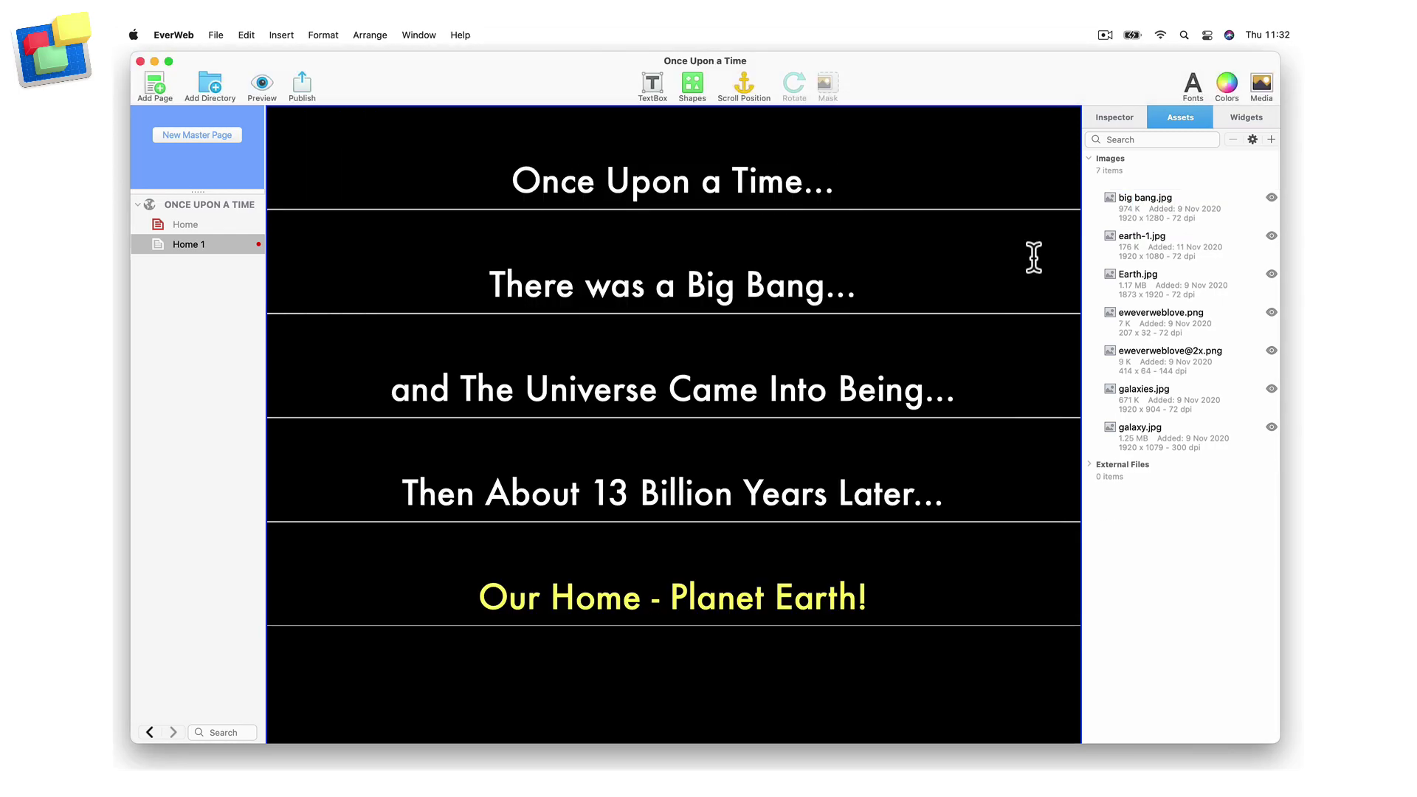
key("super+z")
left_click(1040, 295)
- Give the Big Bang text box an image fill using big bang.jpg
left_click(1115, 119)
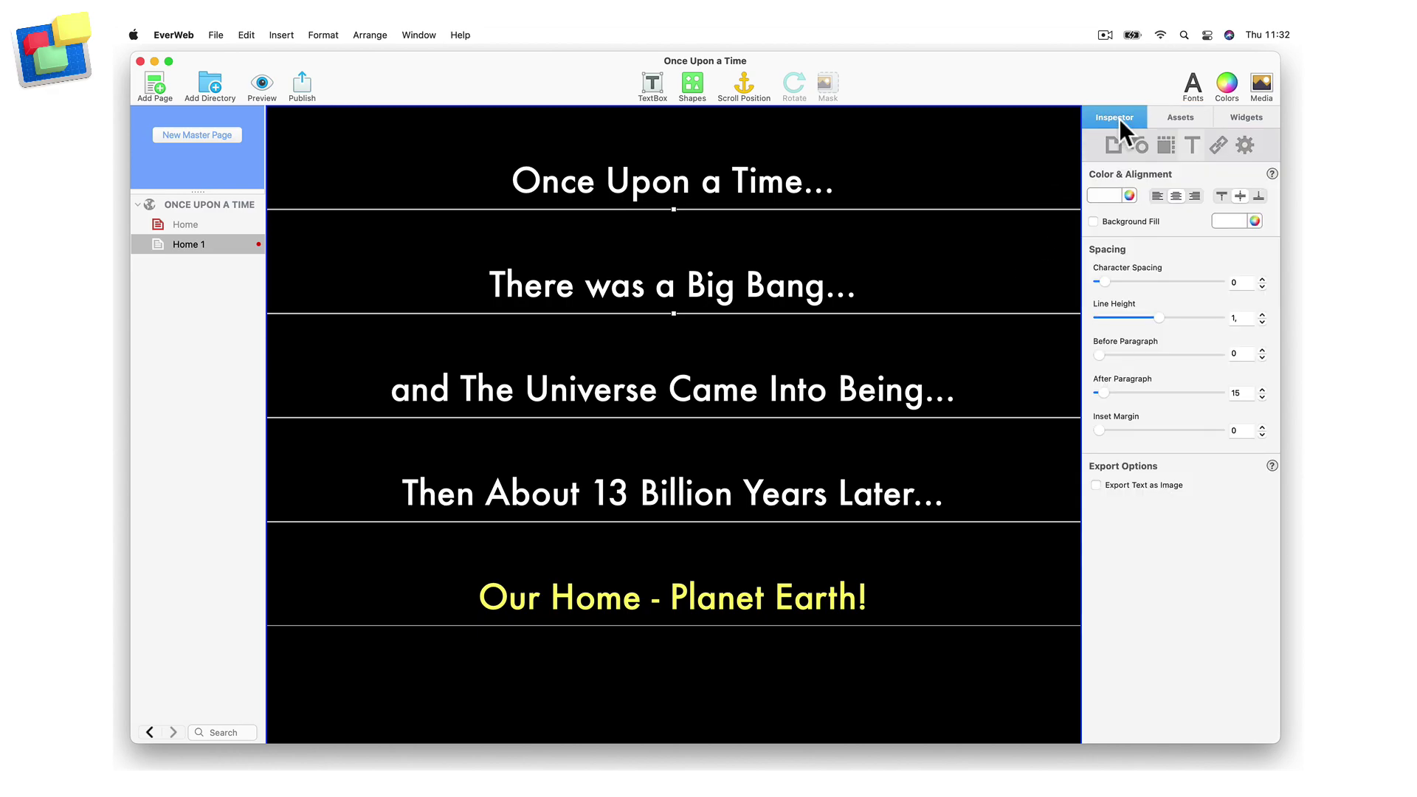
left_click(1141, 147)
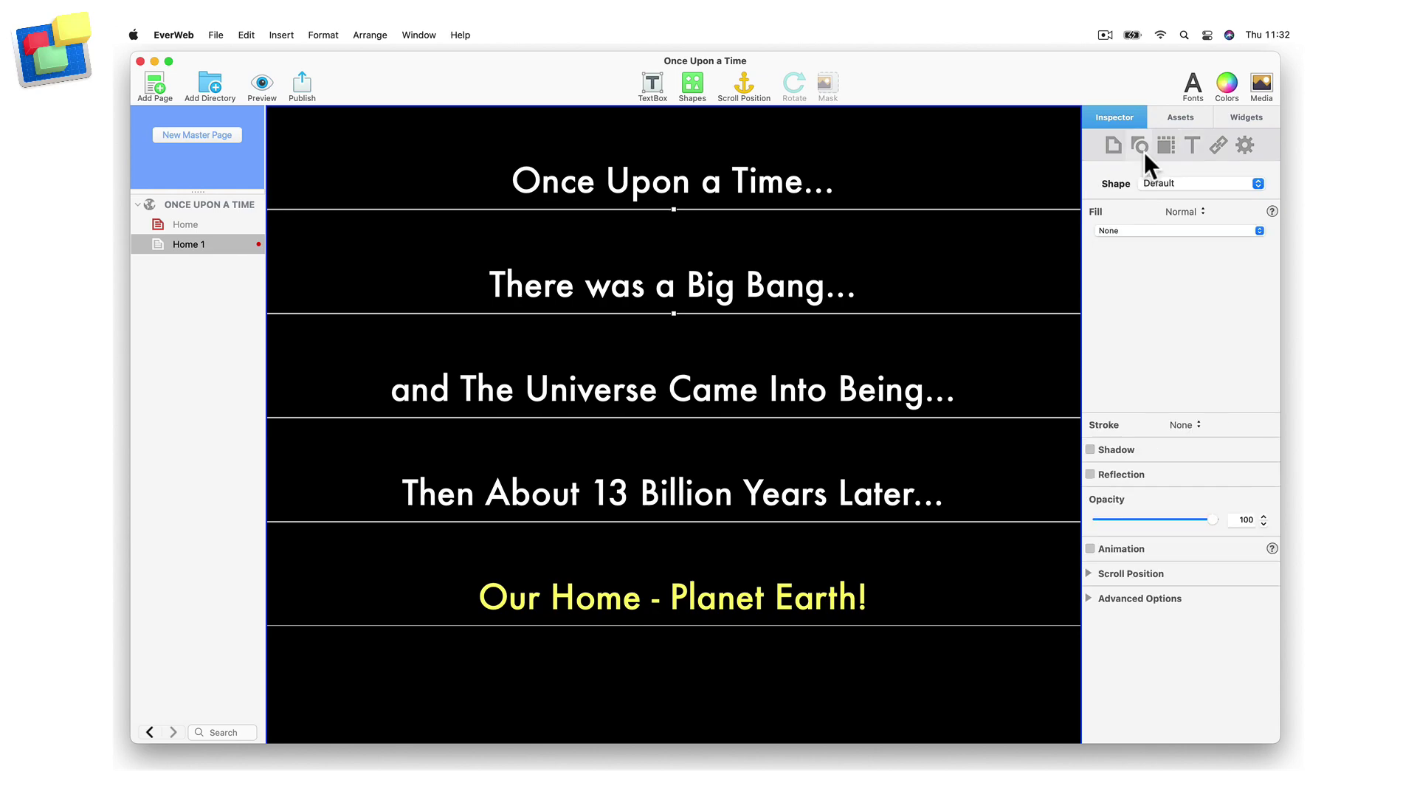
left_click(1234, 230)
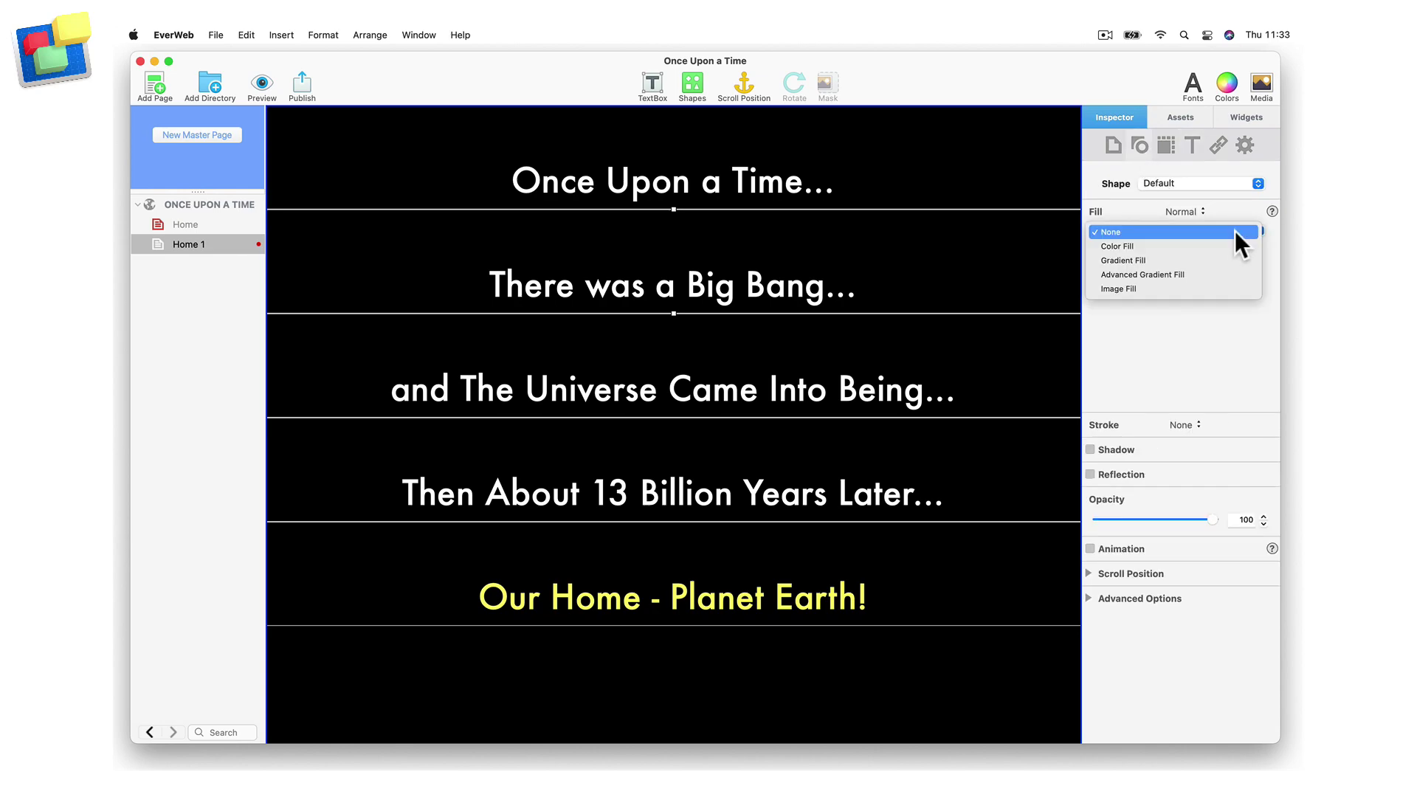
left_click(1236, 288)
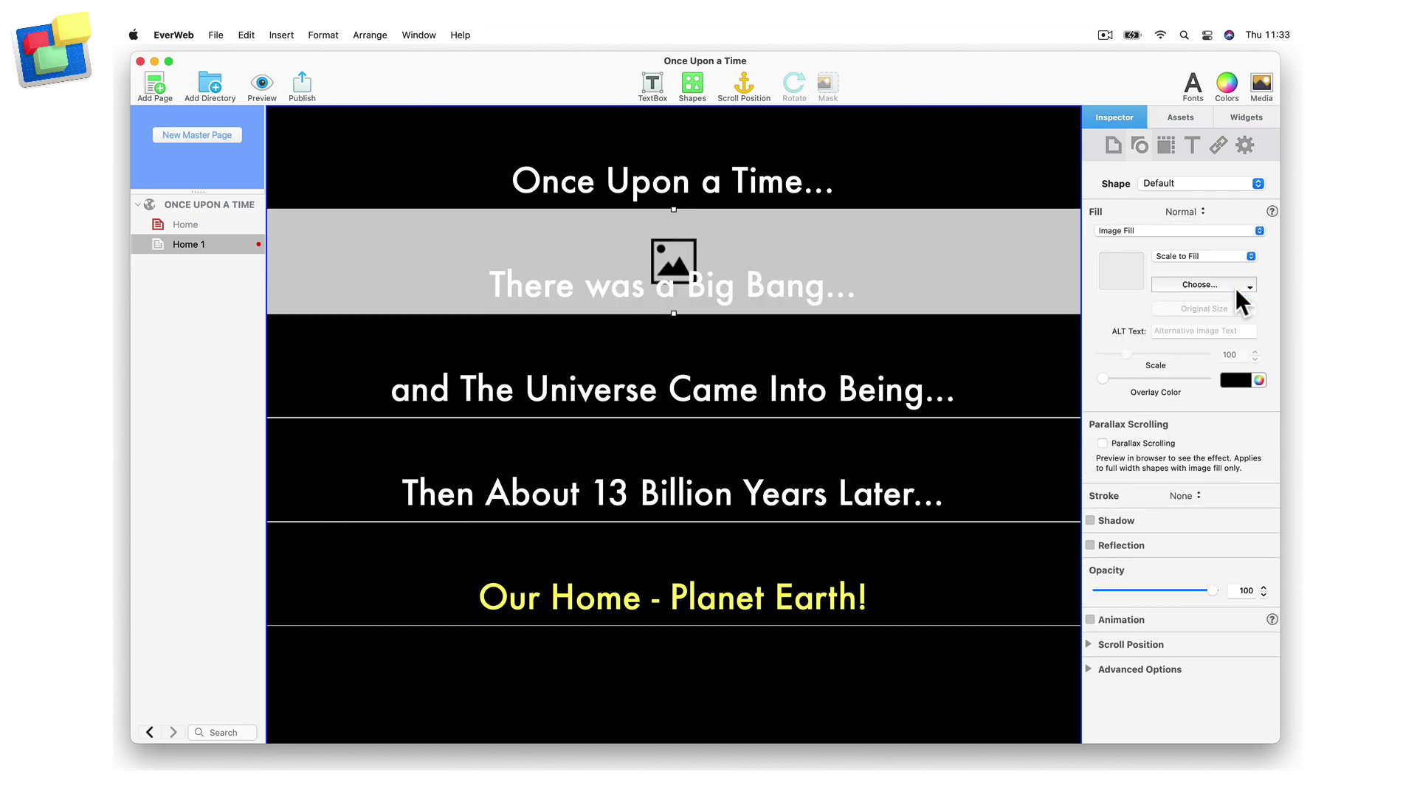
left_click(1250, 284)
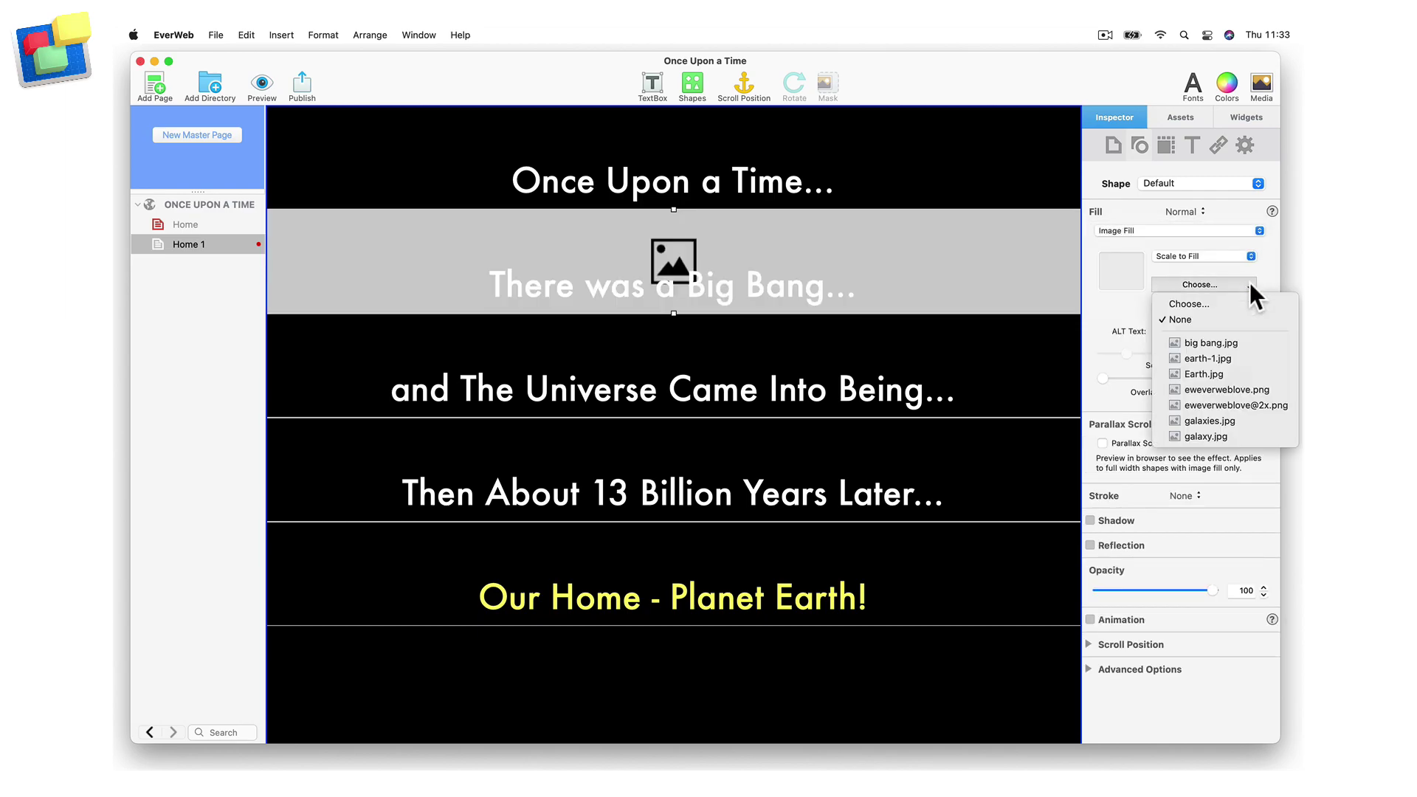
left_click(1247, 339)
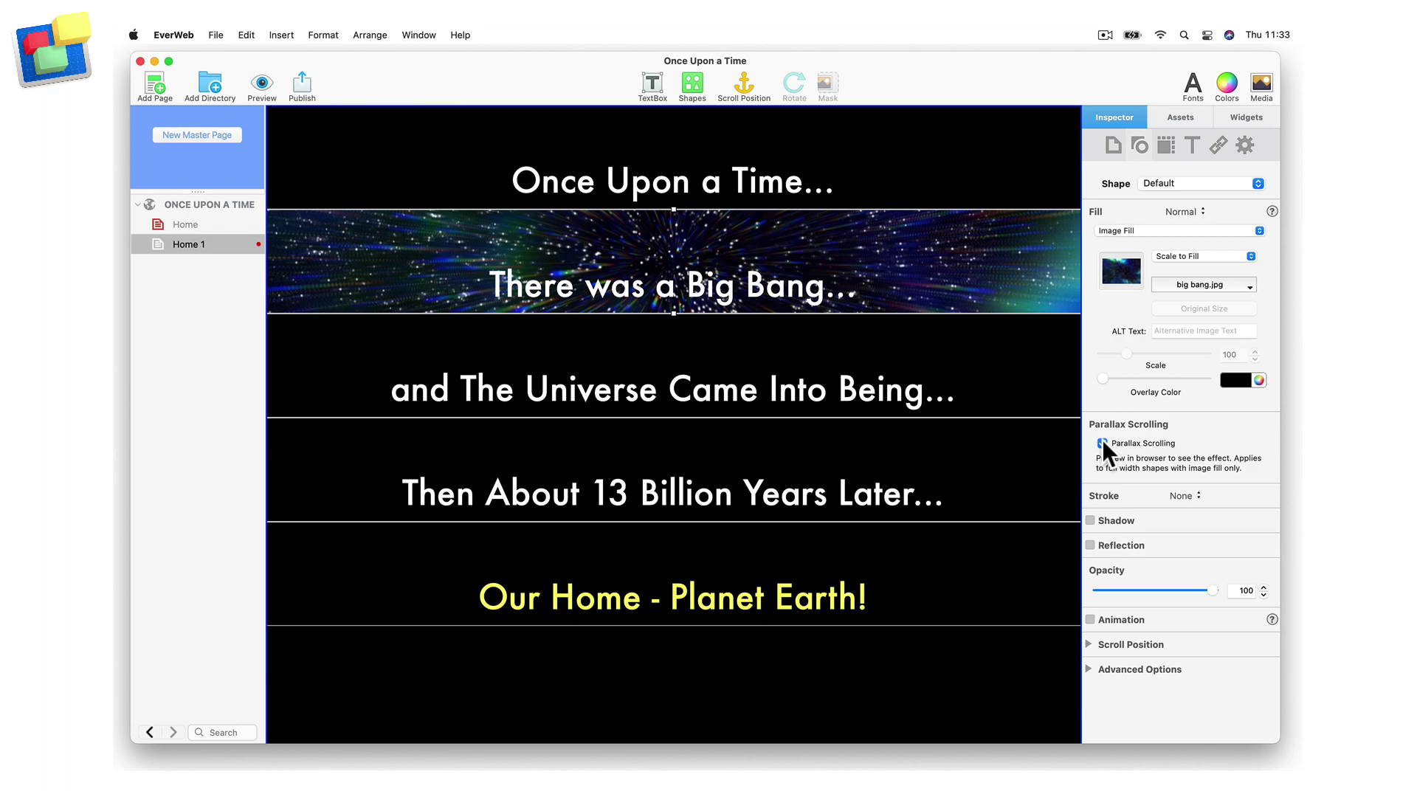
left_click(1191, 141)
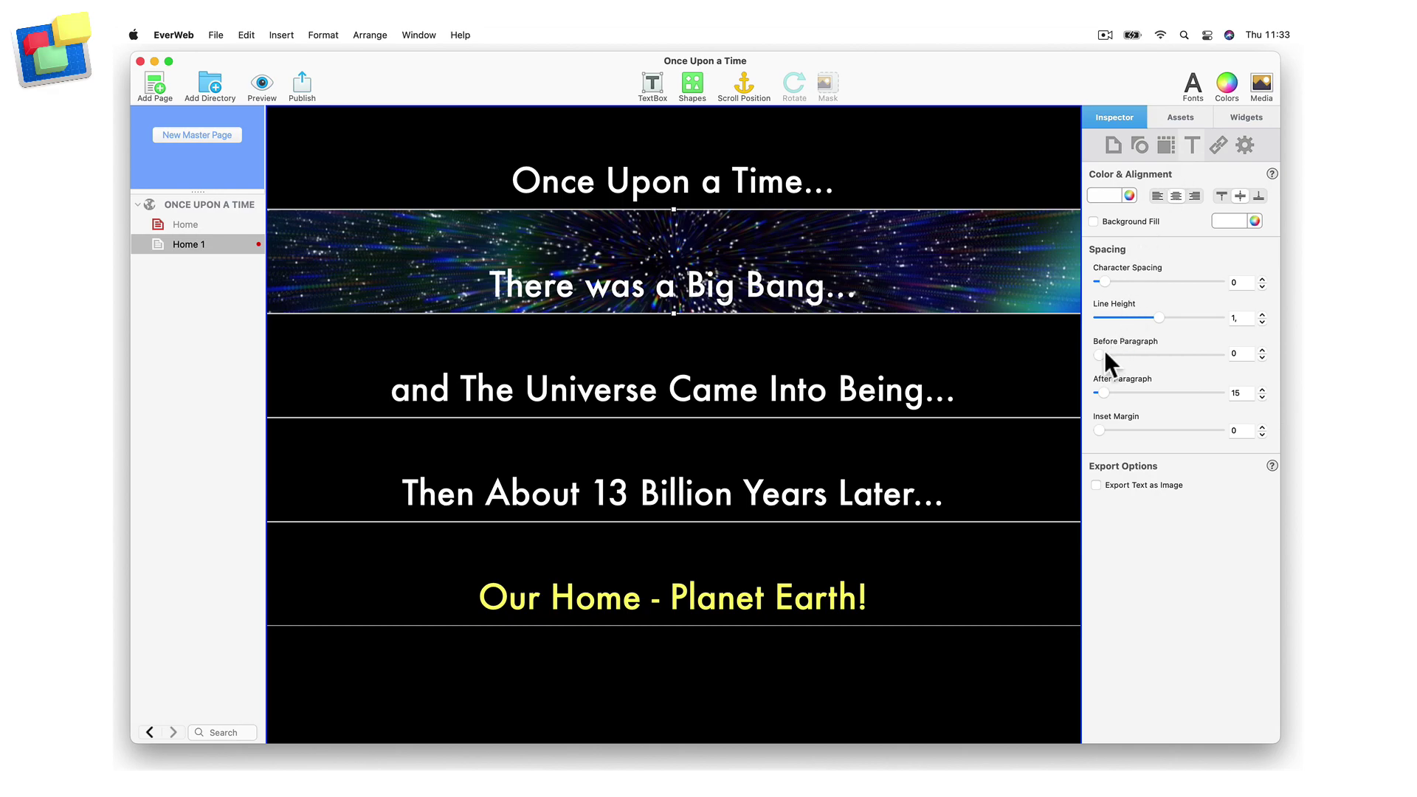
- Set the Big Bang line's paragraph spacing to about 182 before and 270 after
left_click_drag(1097, 351, 1163, 351)
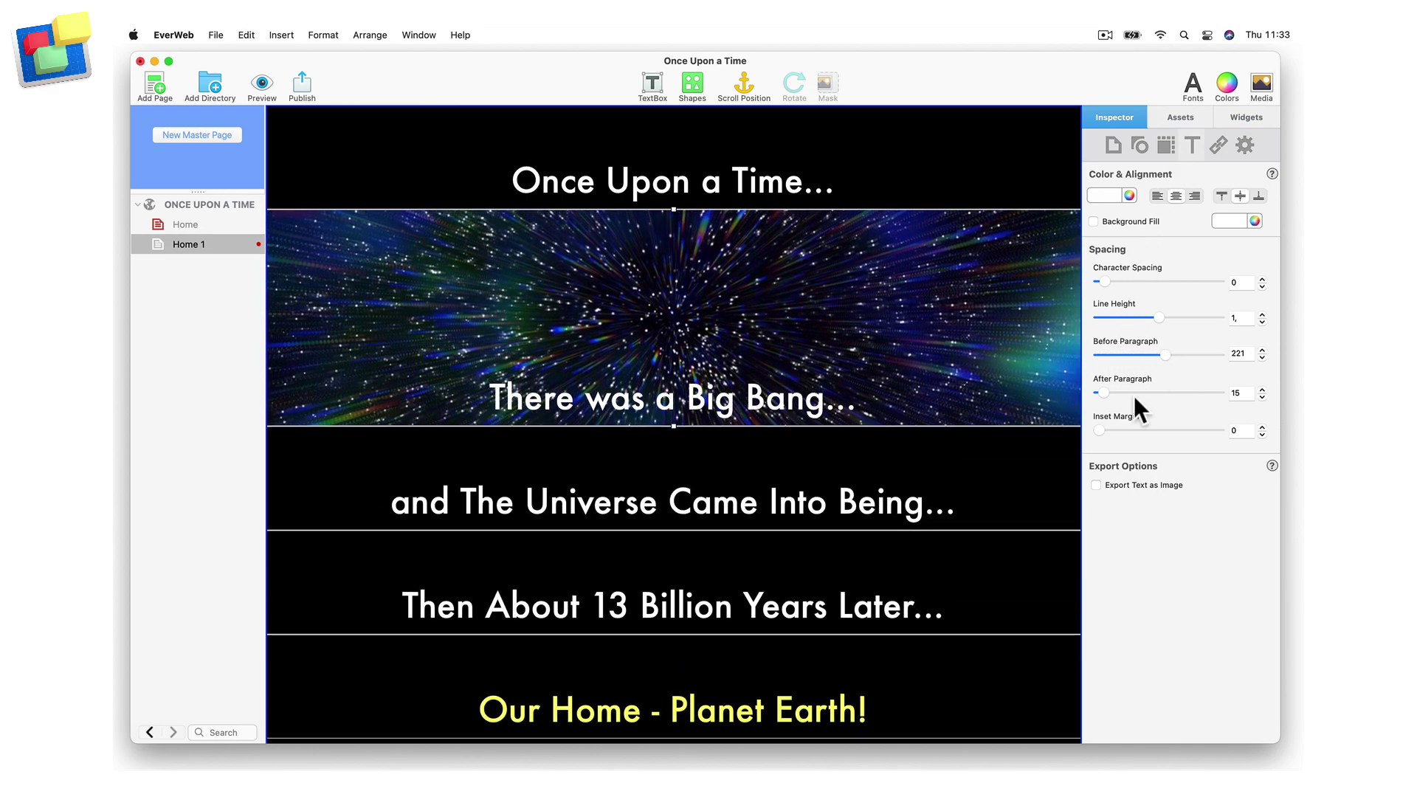
left_click_drag(1104, 392, 1181, 393)
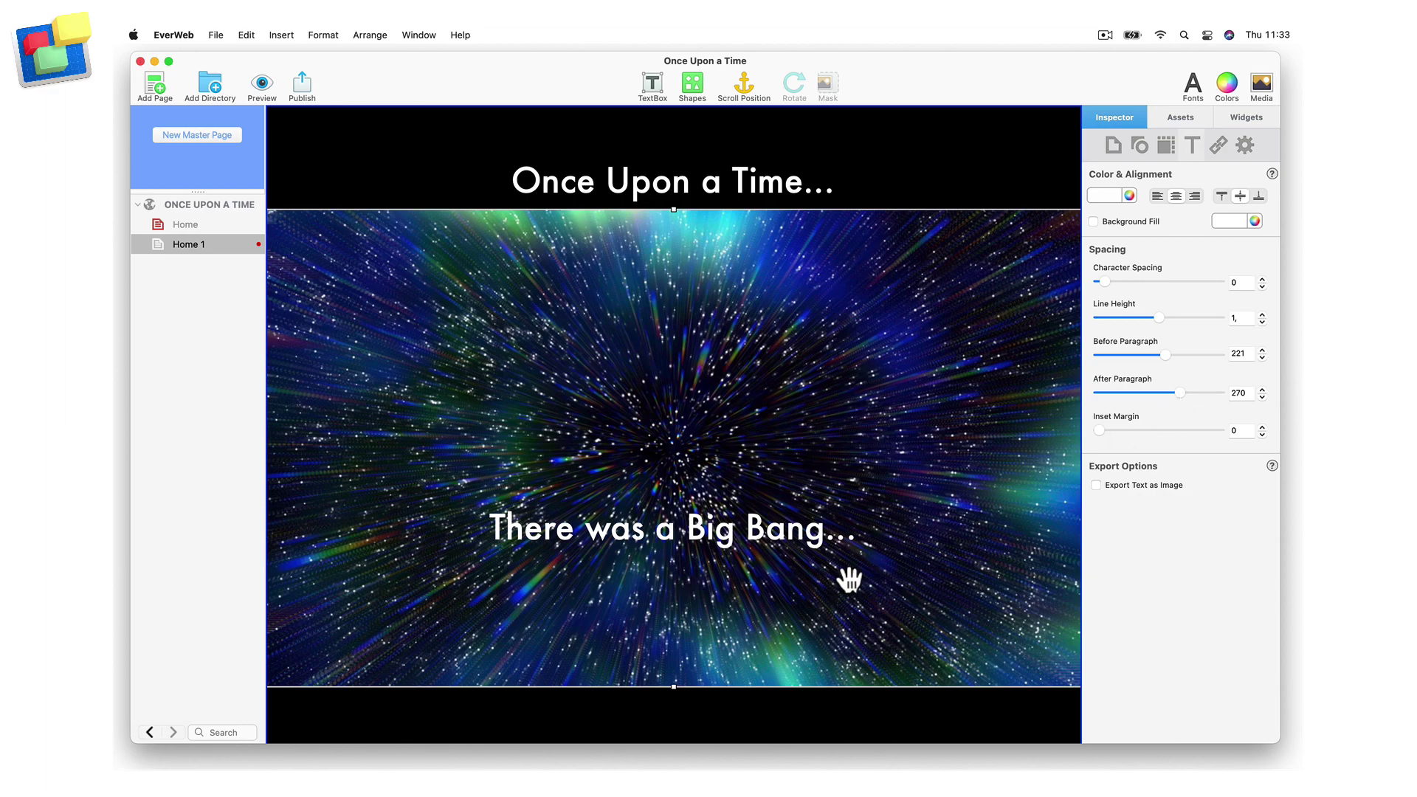
triple_click(871, 537)
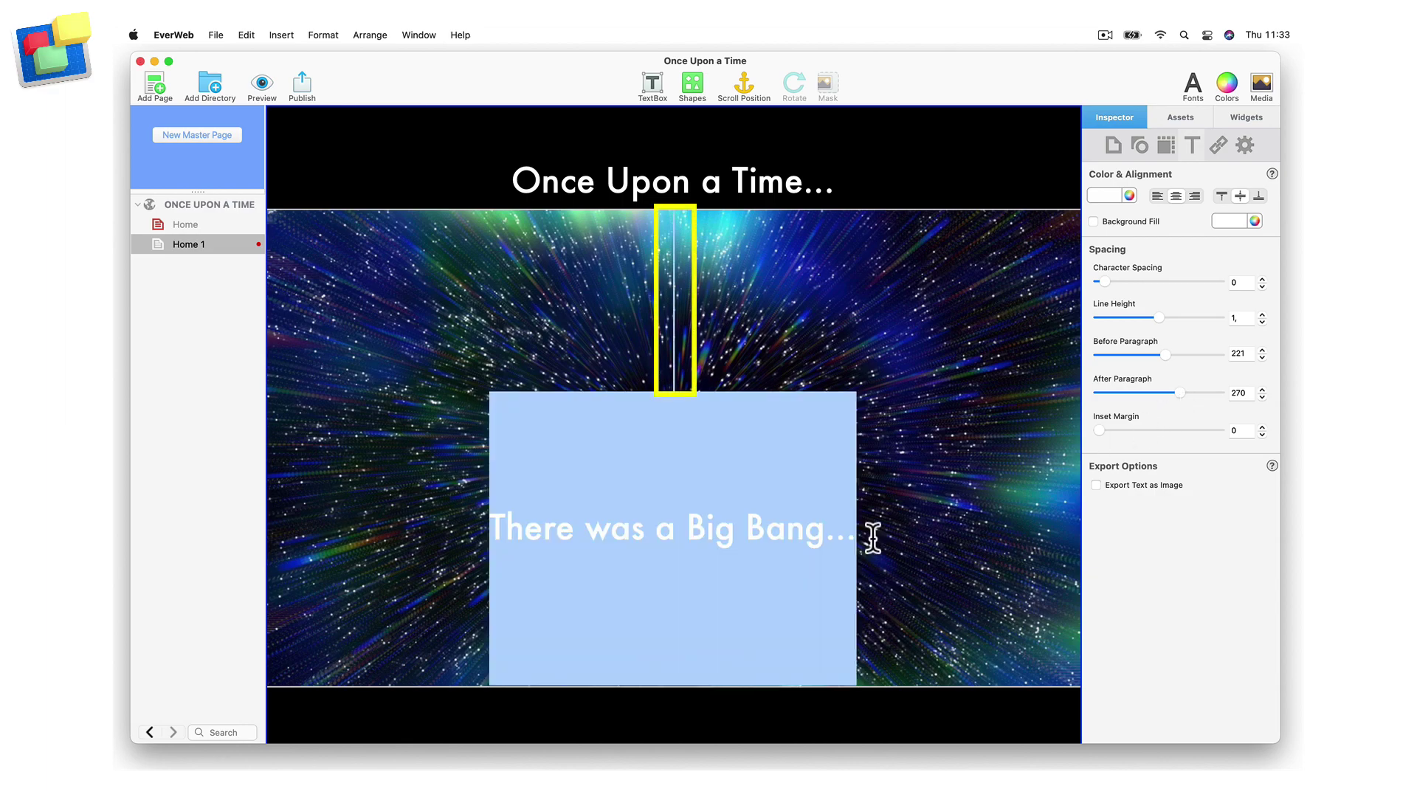
left_click(871, 537)
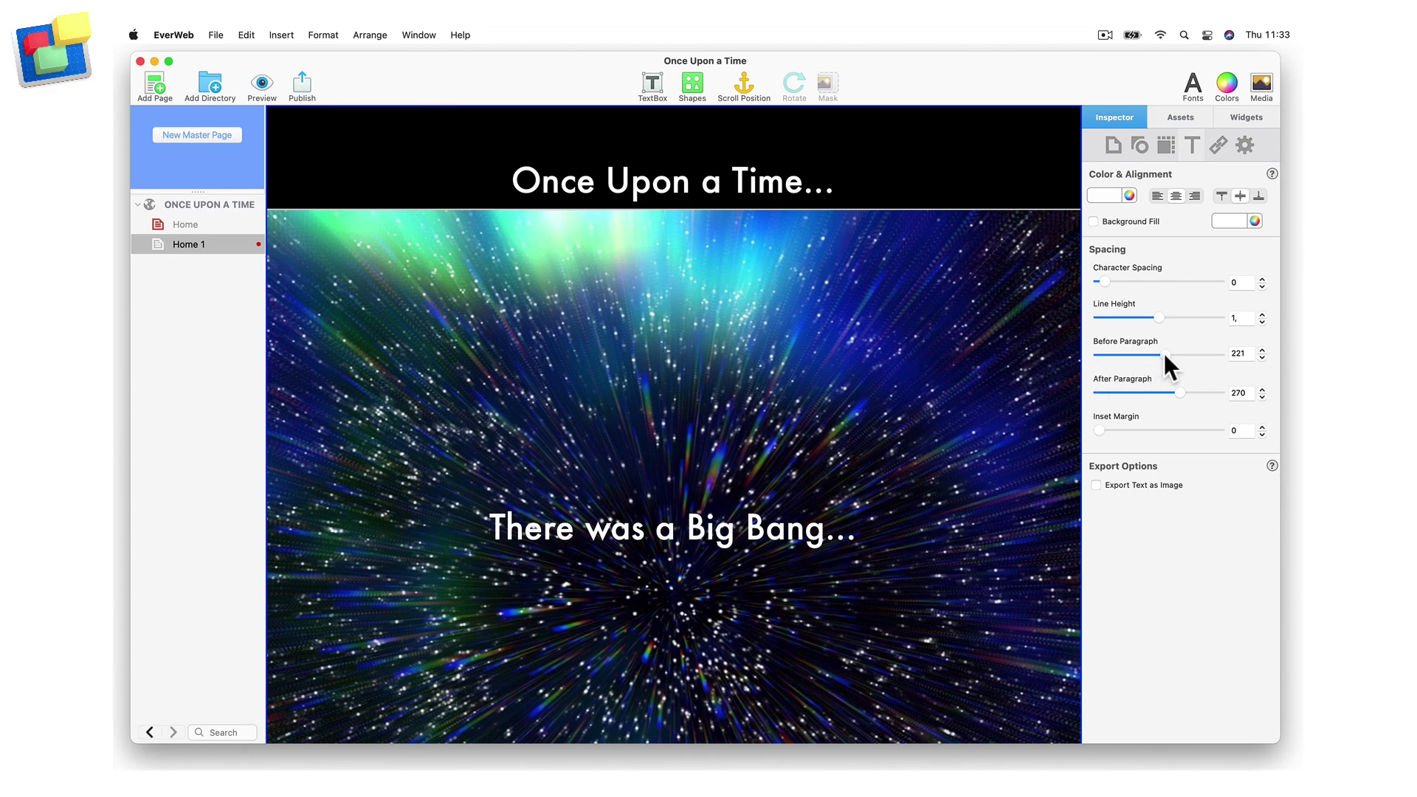
left_click_drag(1160, 351, 1132, 360)
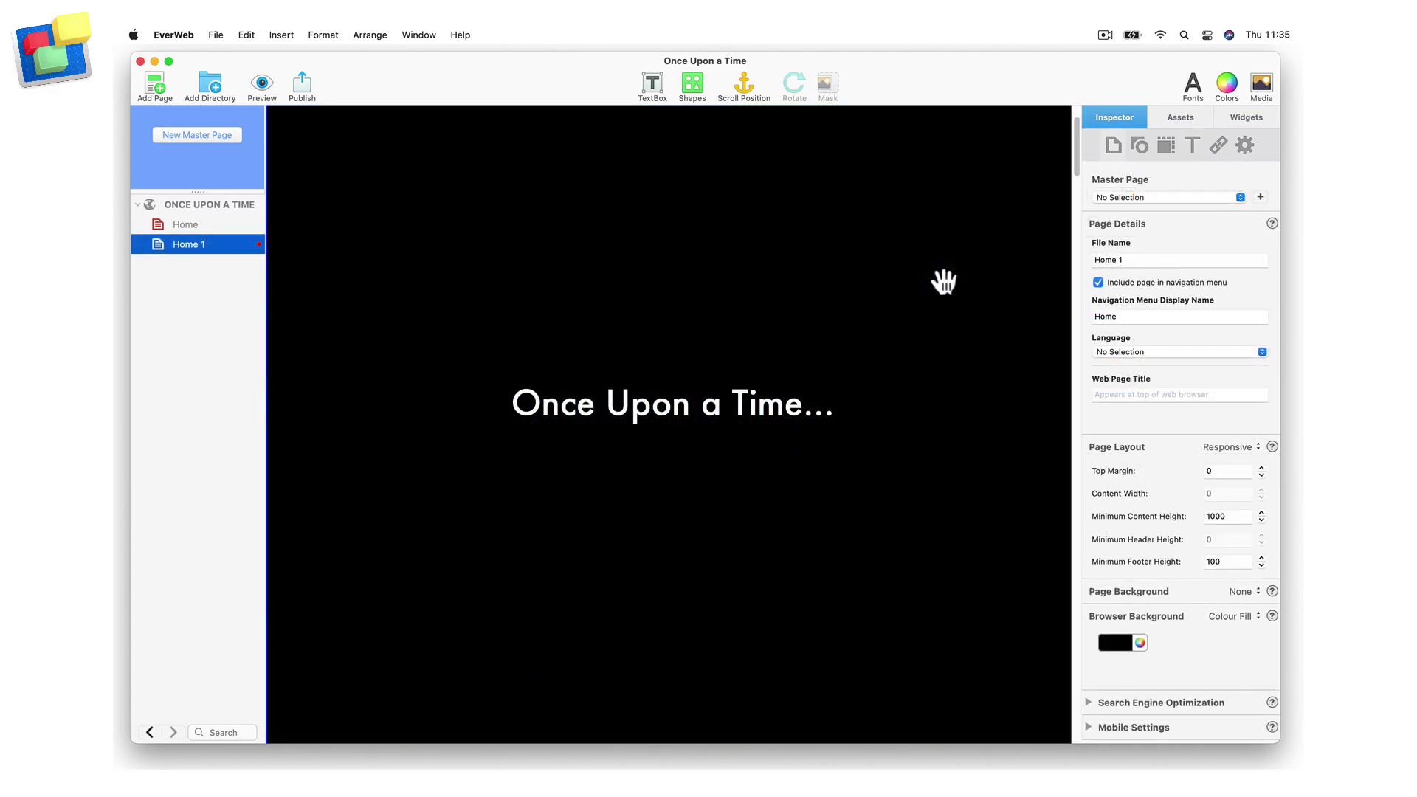
- Scroll through the finished story sections, then start a browser preview
scroll(944, 281, "down", 10)
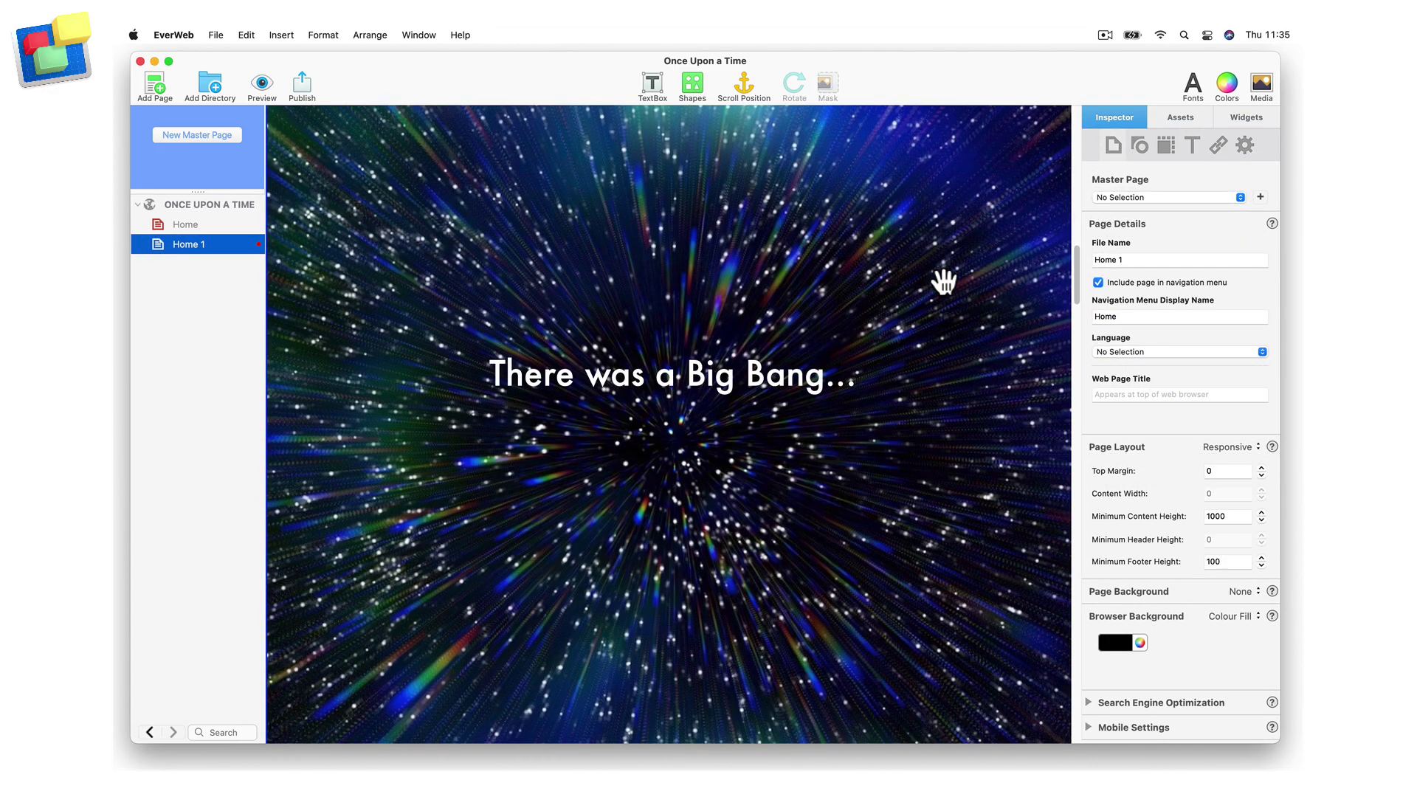
scroll(944, 281, "down", 10)
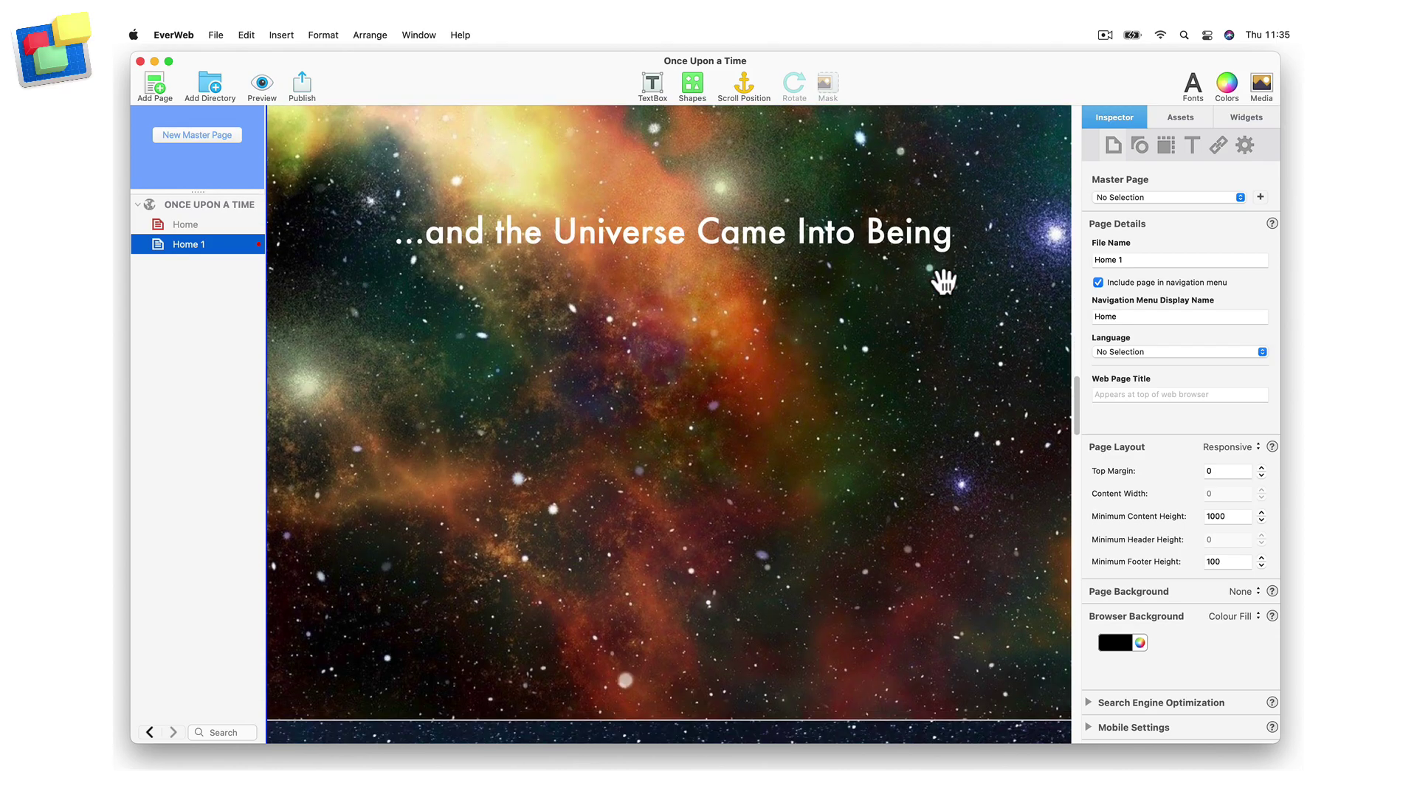
left_click(259, 81)
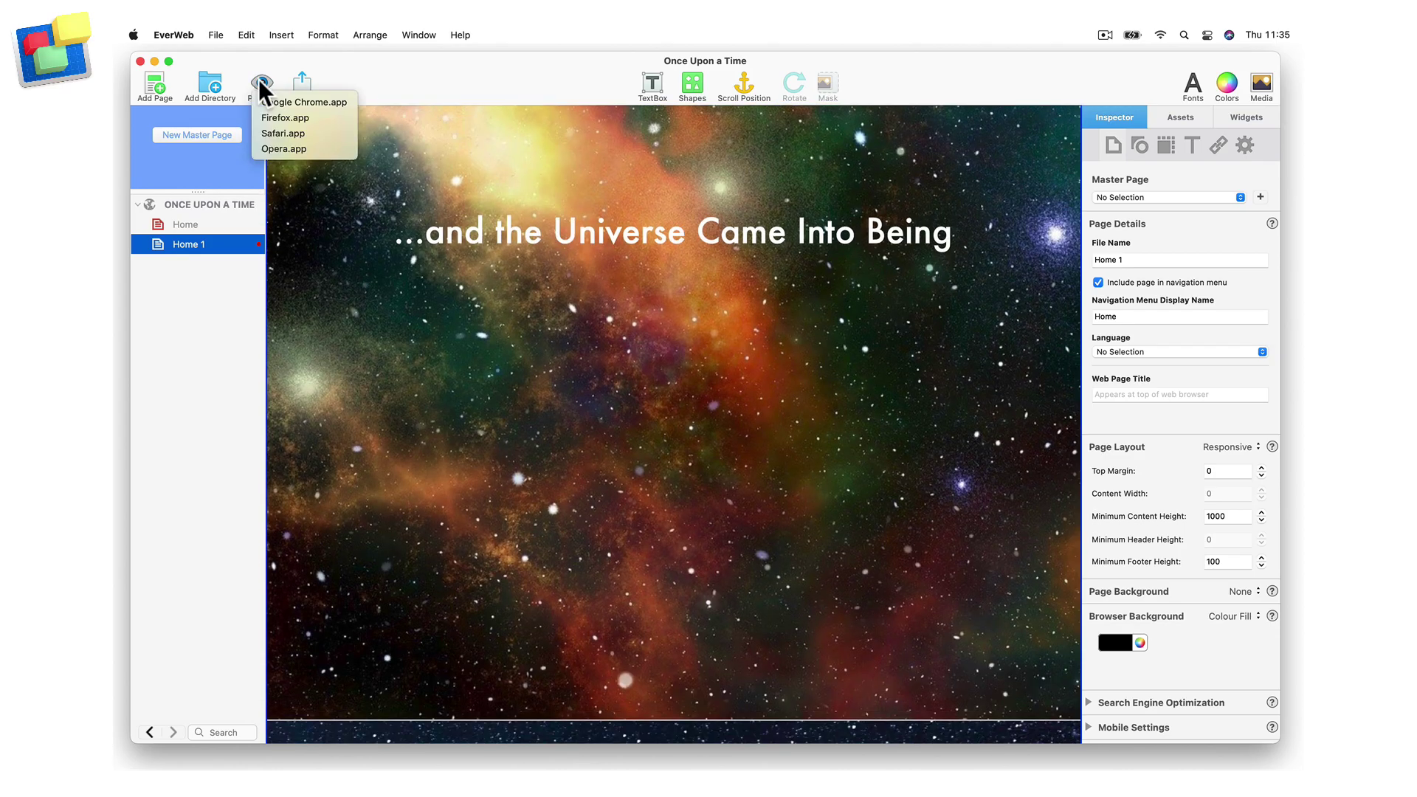
- Preview the page in Safari's responsive design mode at iPhone 8 size (375 × 667)
left_click(341, 133)
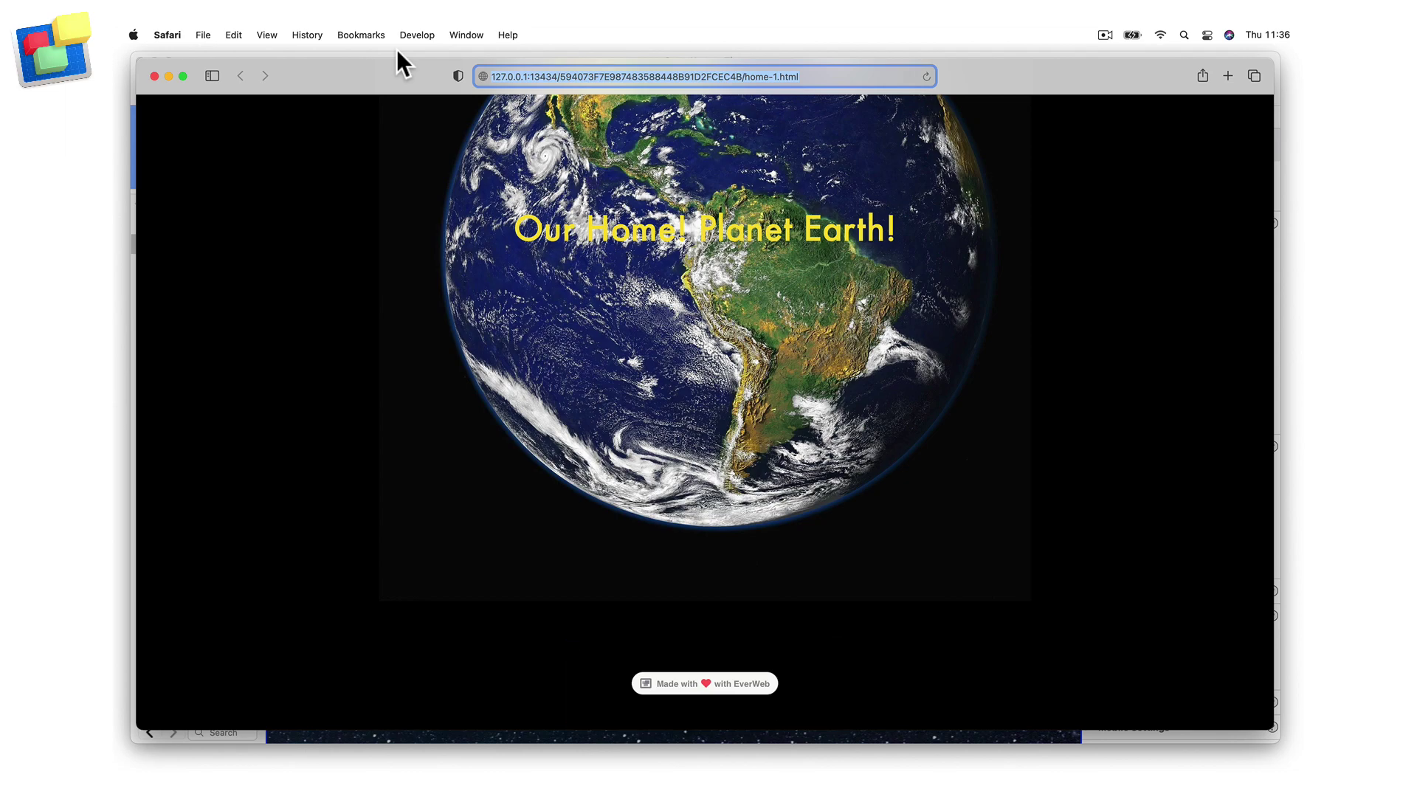
left_click(412, 33)
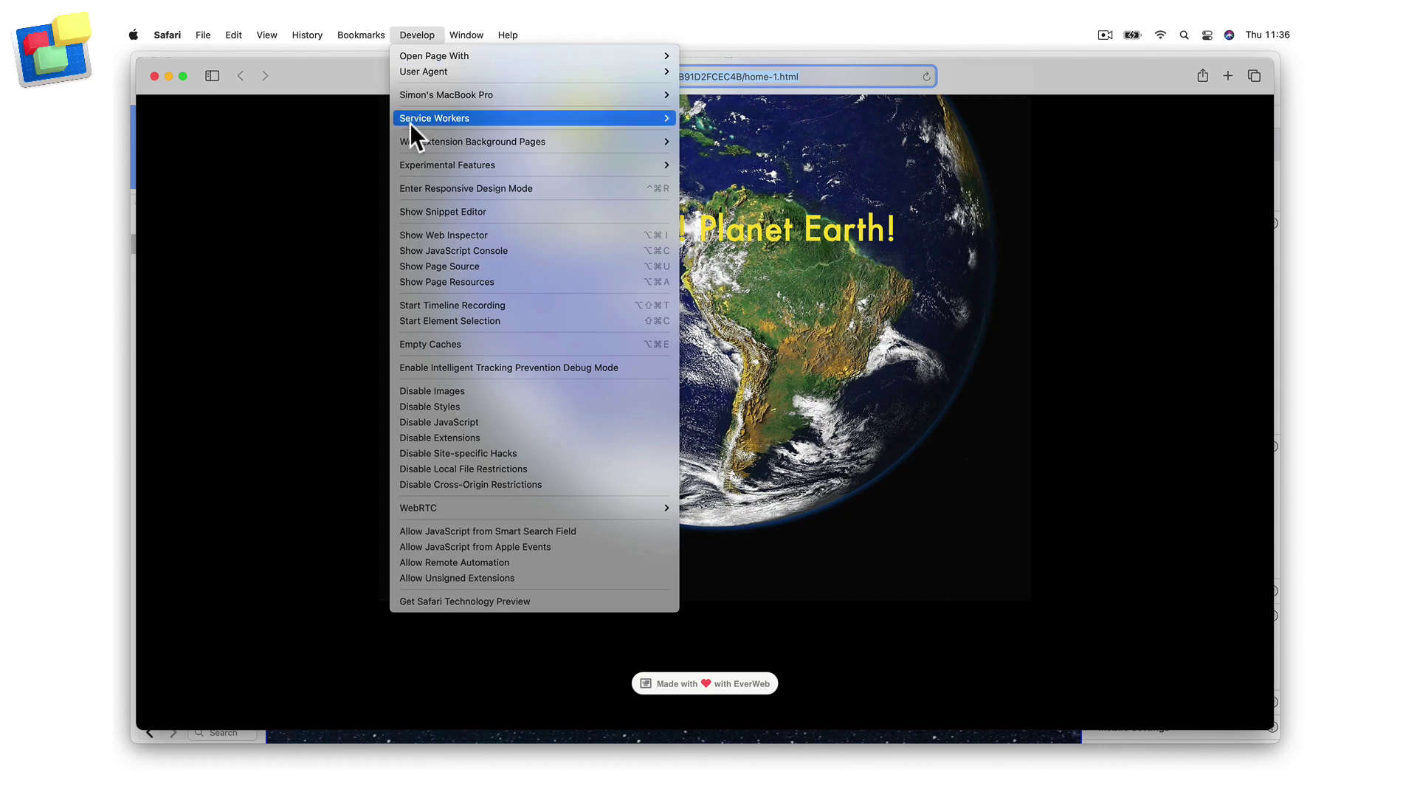
left_click(562, 187)
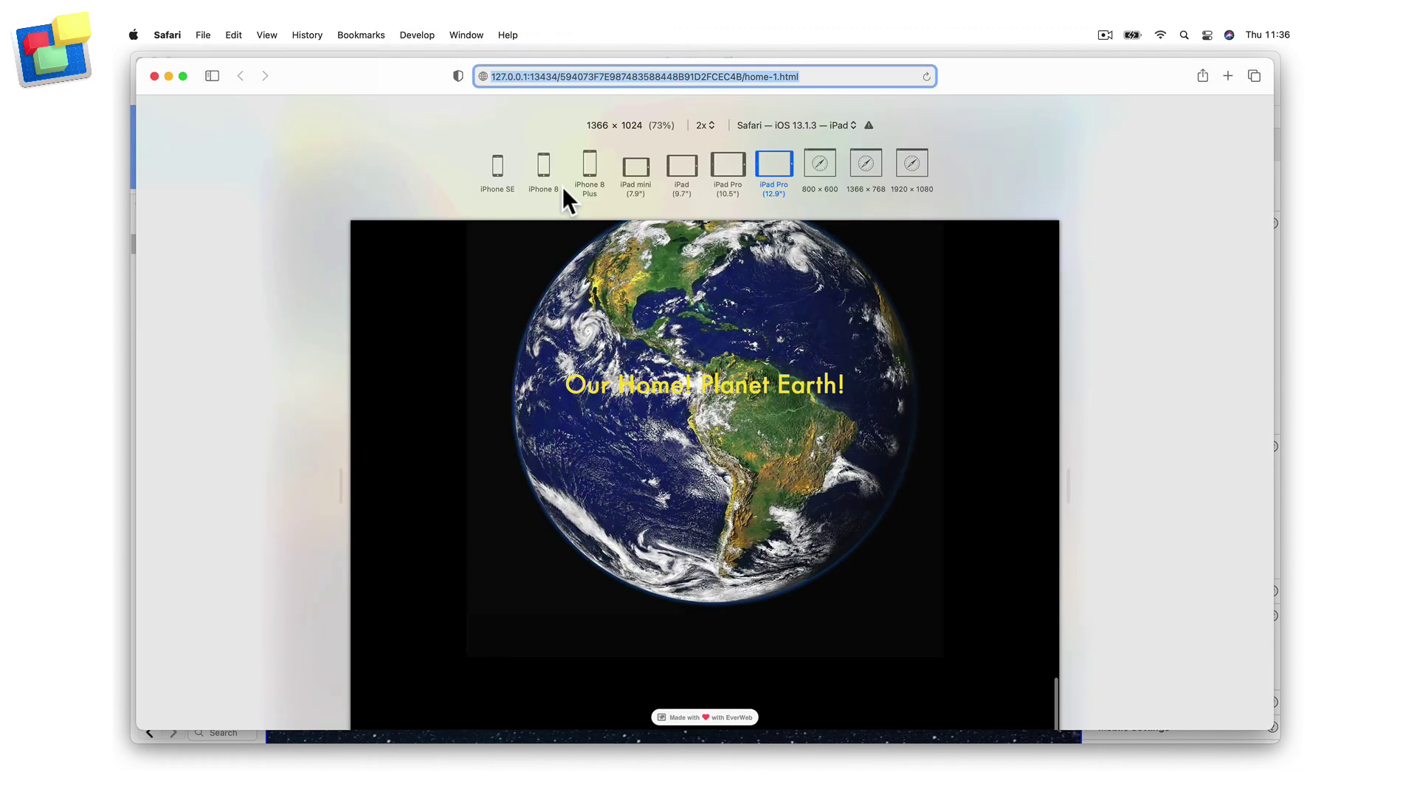
left_click(543, 166)
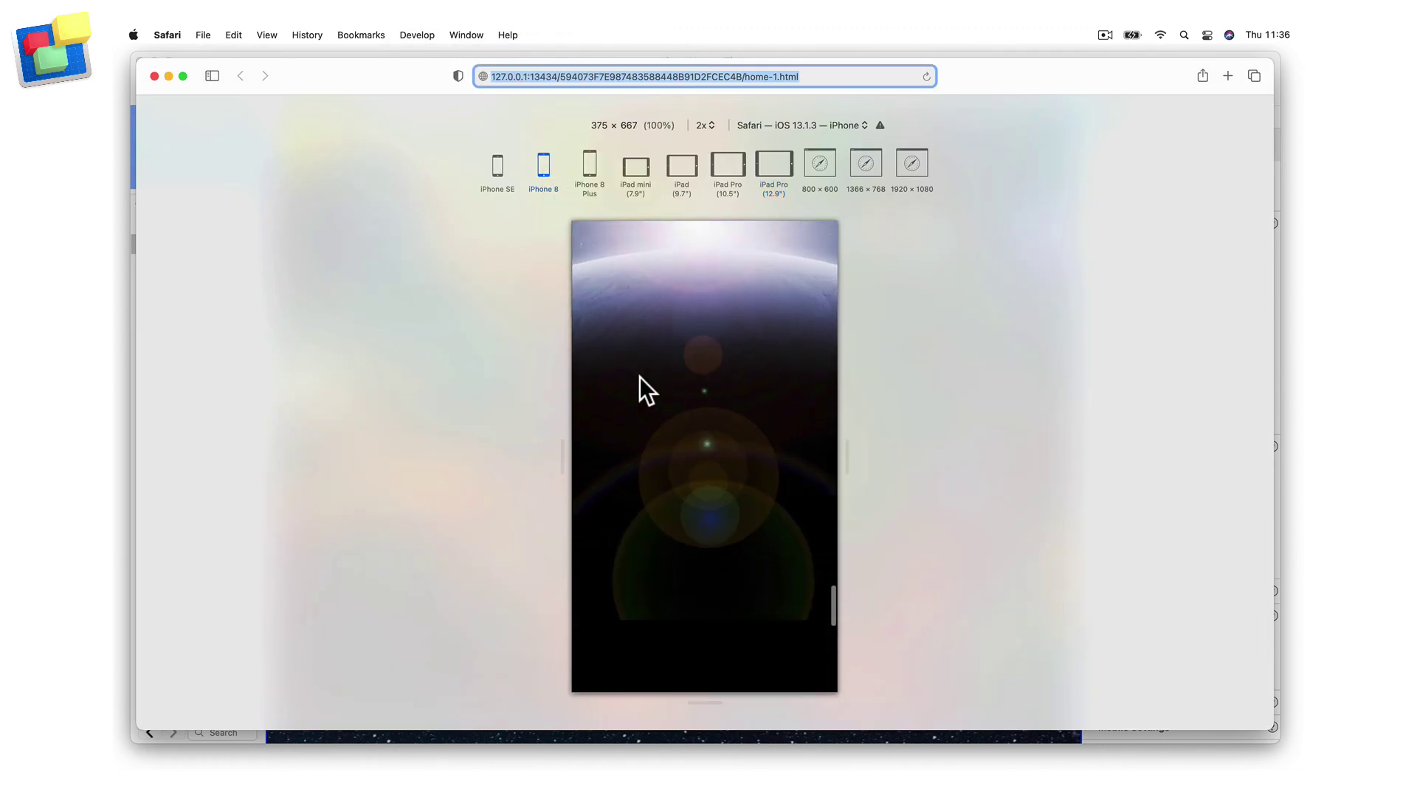